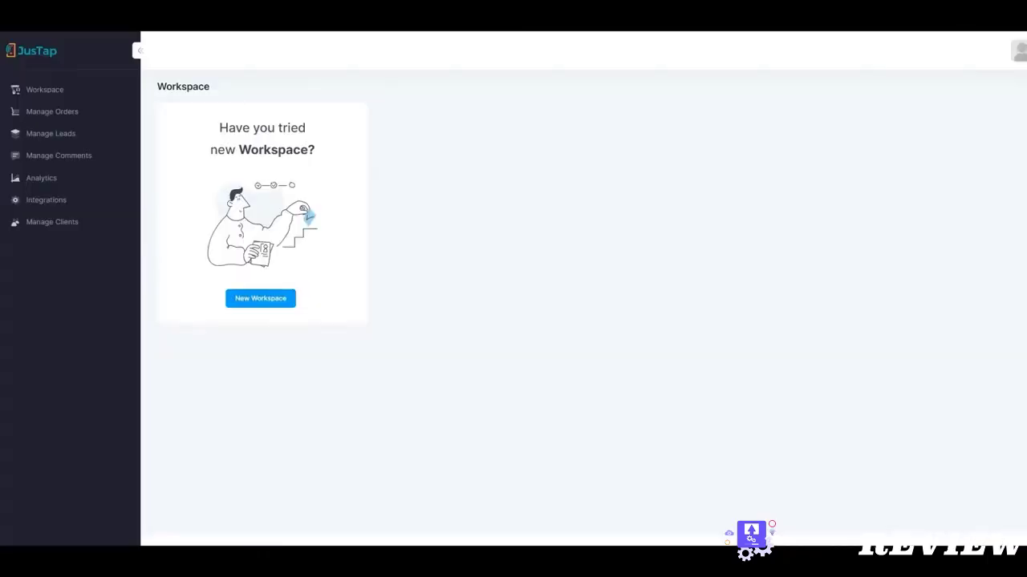
- Create a new workspace named 'Demo' with URL slug 'demo'
{"action": "left_click", "coordinate": [267, 299]}
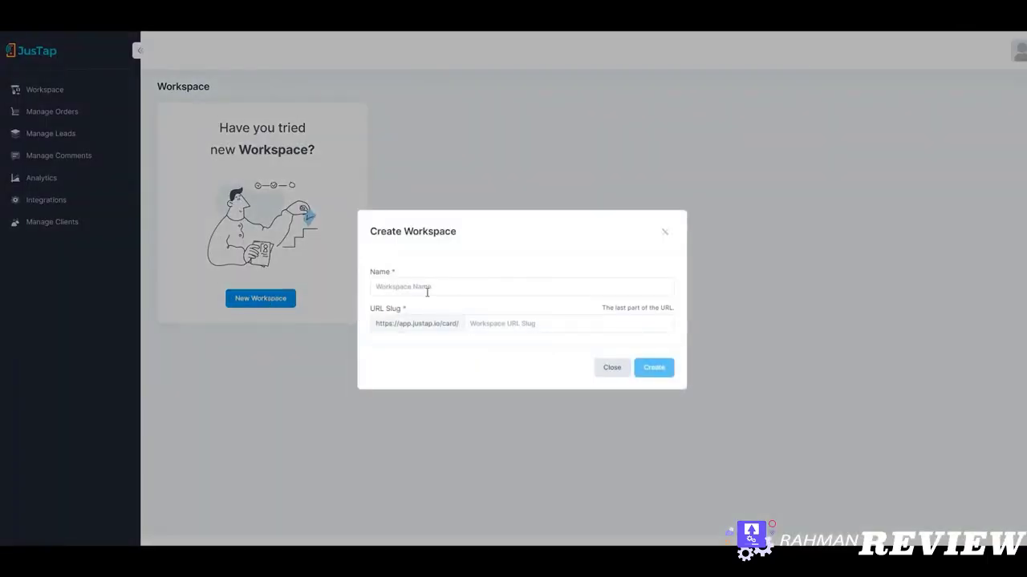
{"action": "left_click", "coordinate": [427, 291]}
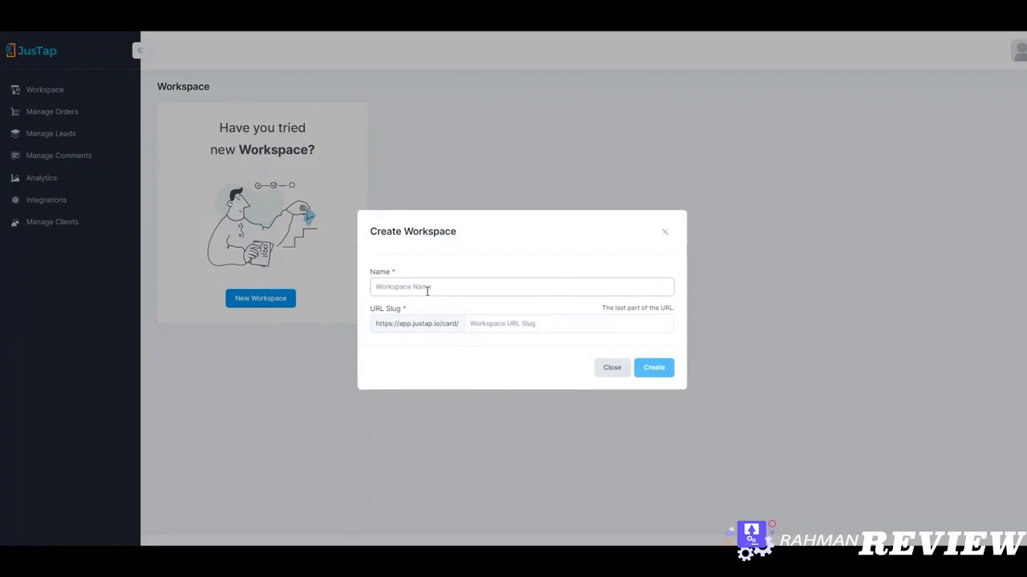
{"action": "type", "text": "Demo"}
{"action": "left_click", "coordinate": [485, 324]}
{"action": "type", "text": "dem"}
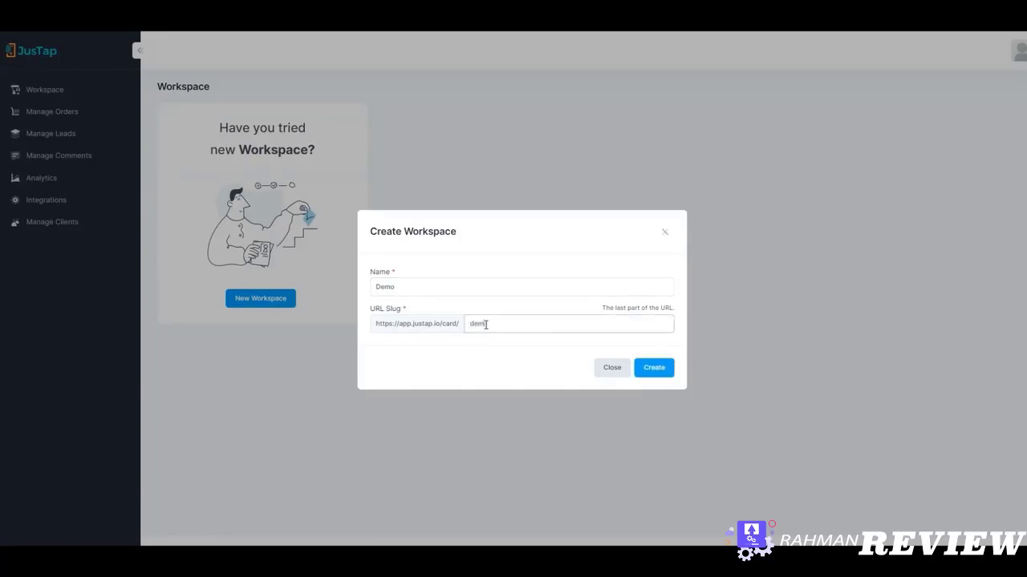
{"action": "type", "text": "o"}
{"action": "left_click", "coordinate": [657, 374]}
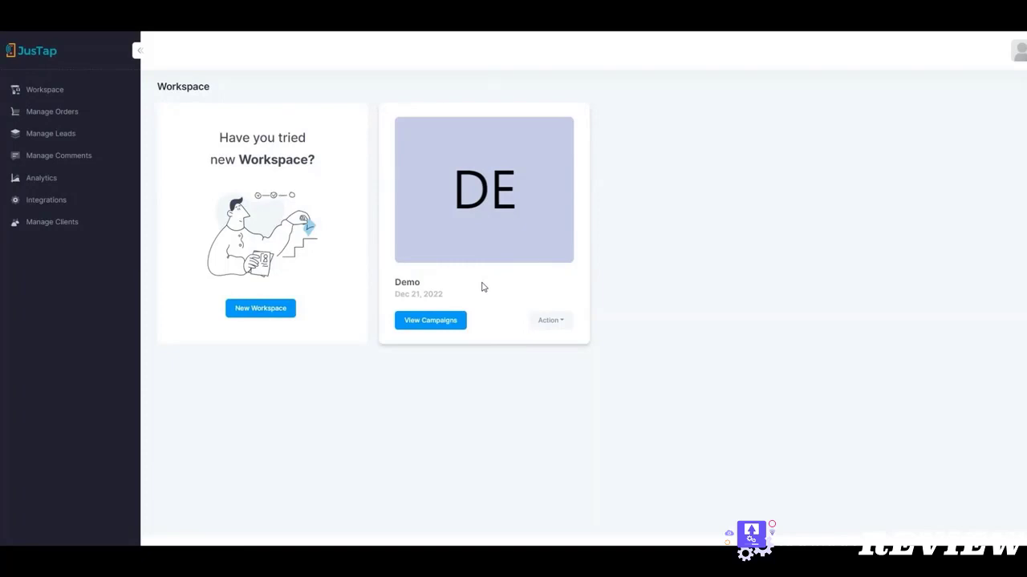
- Check the Demo card's Action menu without choosing anything, then view its campaigns
{"action": "left_click", "coordinate": [556, 323]}
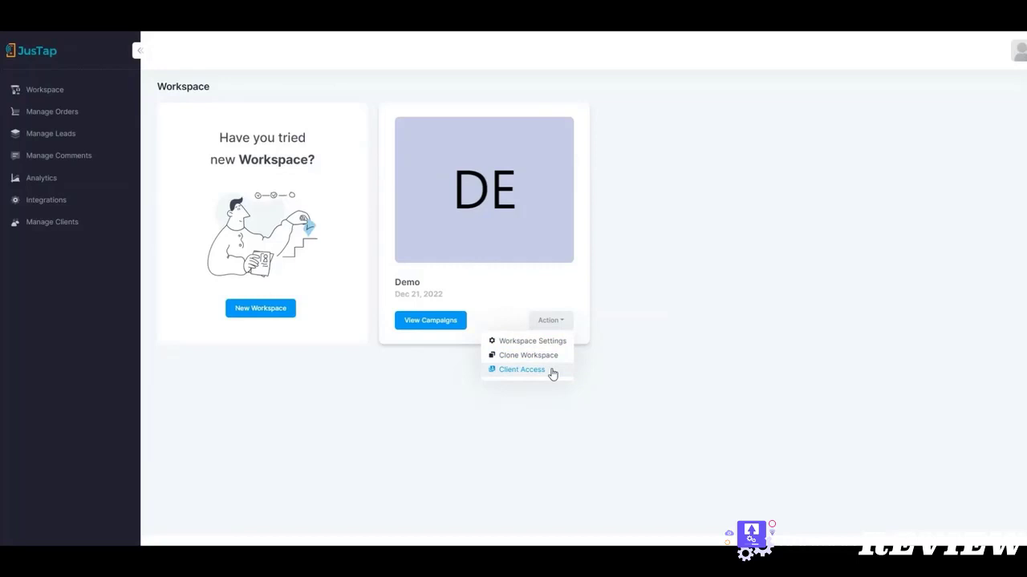
{"action": "left_click", "coordinate": [523, 421]}
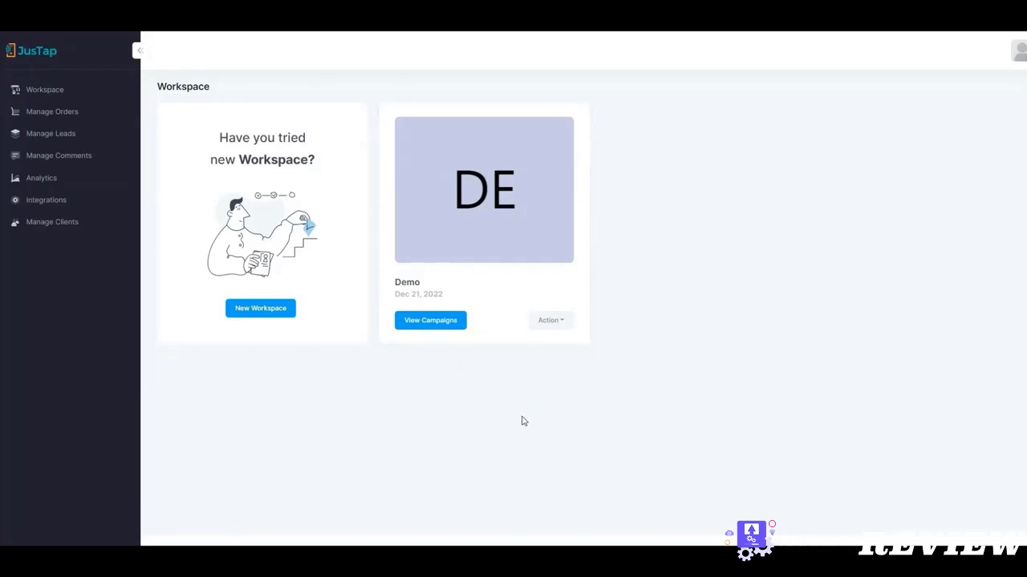
{"action": "left_click", "coordinate": [433, 321]}
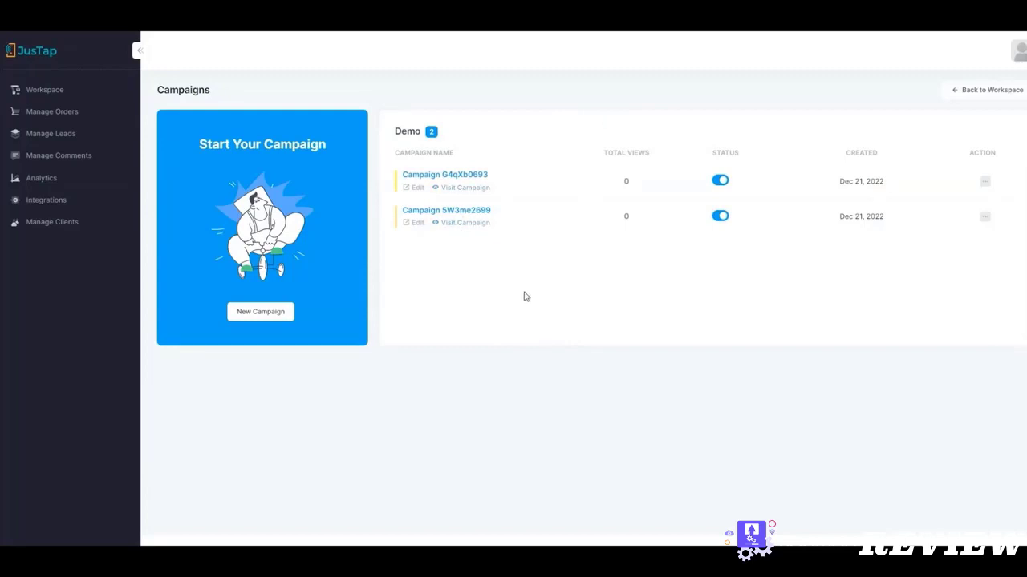
- Start a new Business Card Template campaign and browse the card template gallery
{"action": "left_click", "coordinate": [256, 313]}
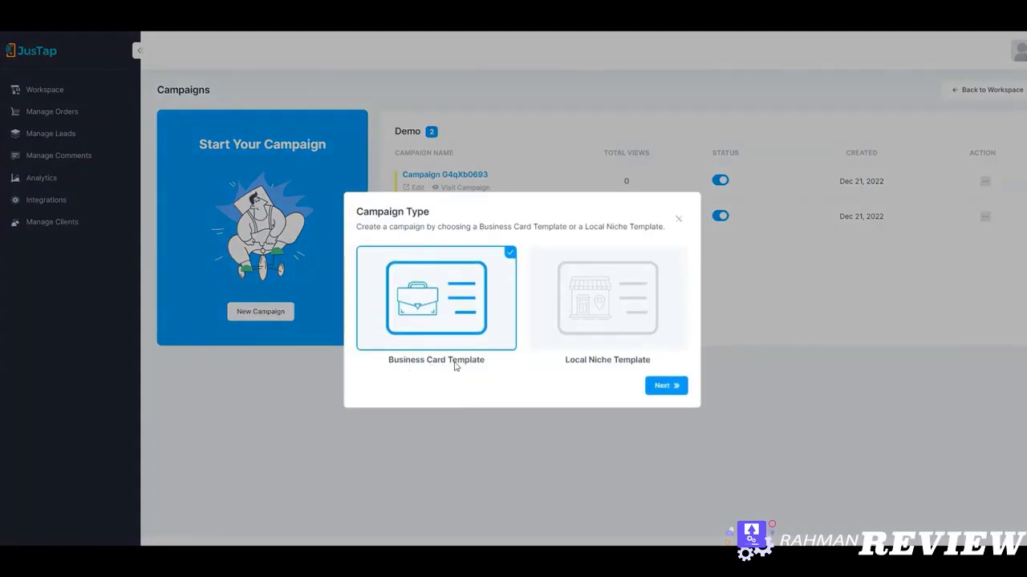
{"action": "left_click", "coordinate": [575, 352]}
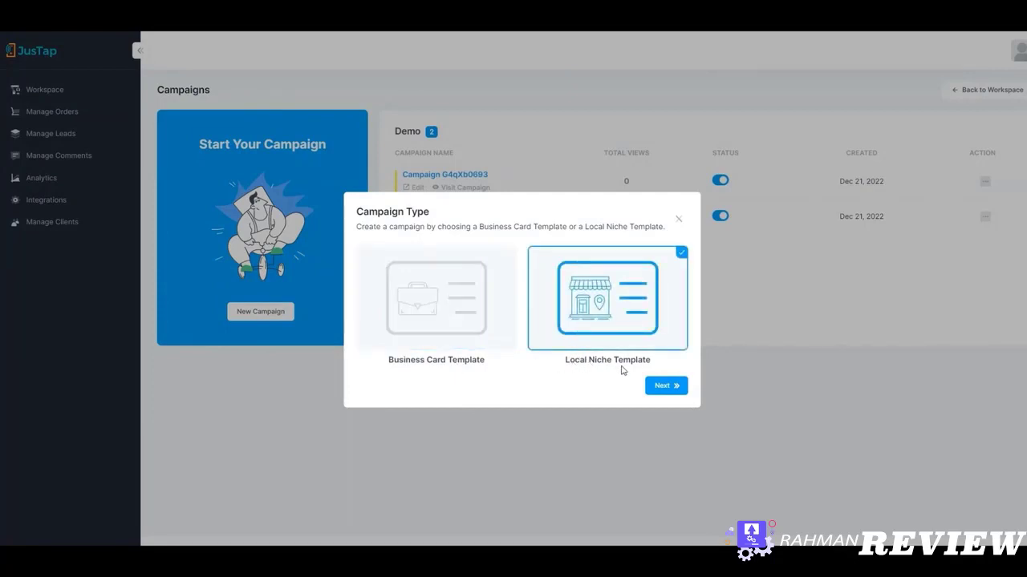
{"action": "left_click", "coordinate": [494, 354]}
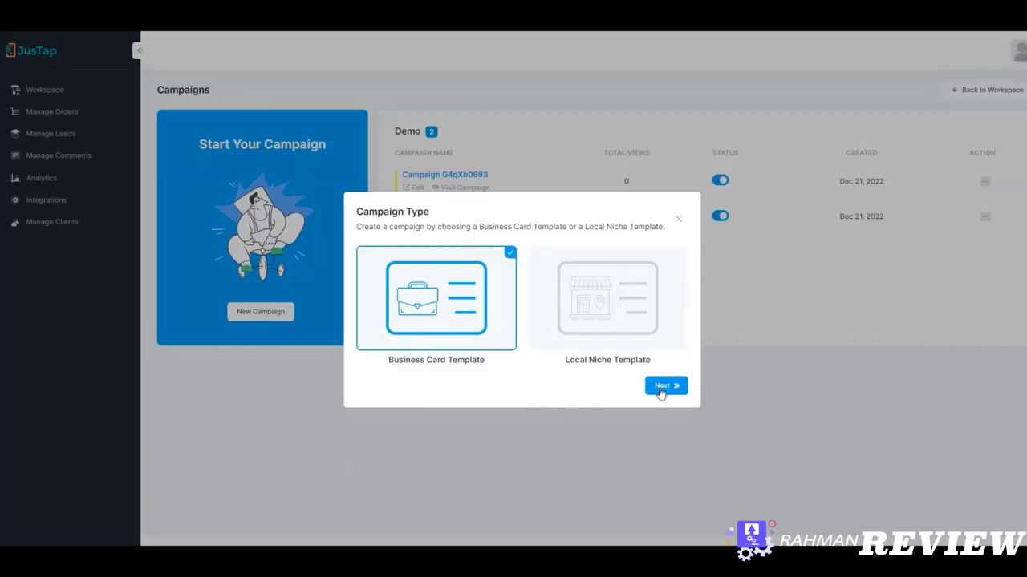
{"action": "left_click", "coordinate": [666, 386]}
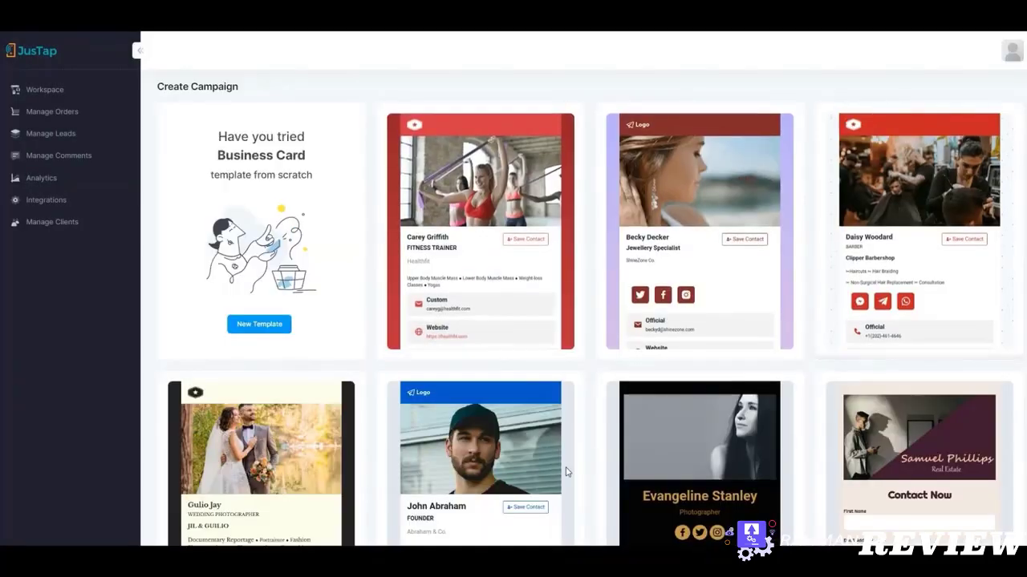
{"action": "scroll", "coordinate": [360, 457], "scroll_direction": "down", "scroll_amount": 2}
{"action": "scroll", "coordinate": [360, 457], "scroll_direction": "up", "scroll_amount": 2}
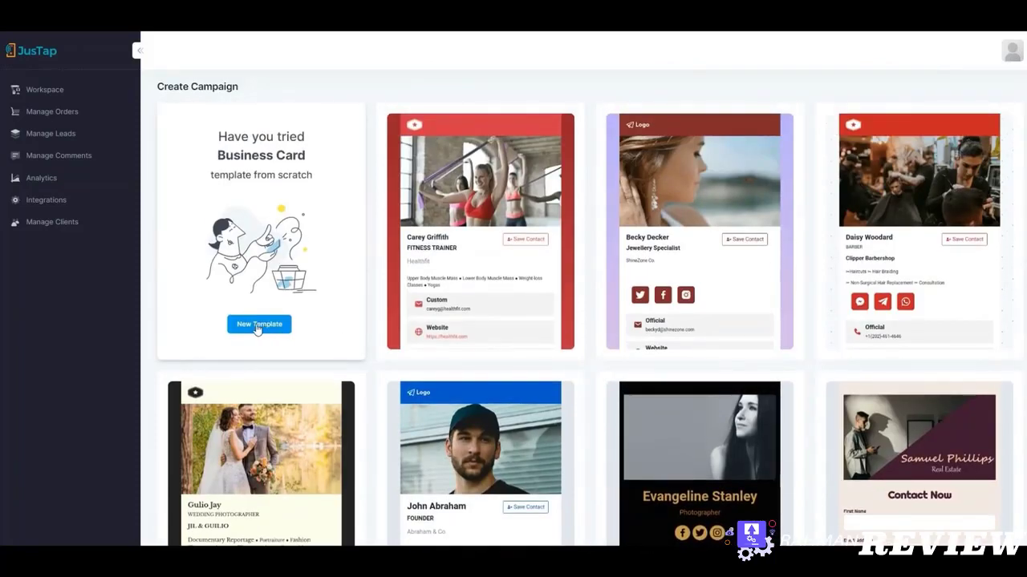
{"action": "mouse_move", "coordinate": [490, 265]}
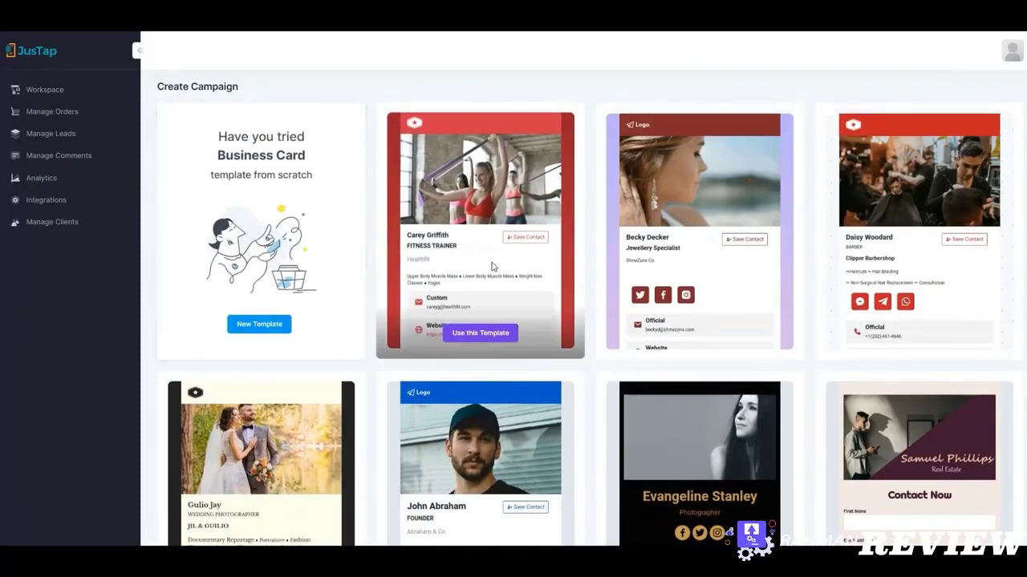
- Build the campaign from the fitness trainer template and scroll through its phone preview
{"action": "left_click", "coordinate": [467, 334]}
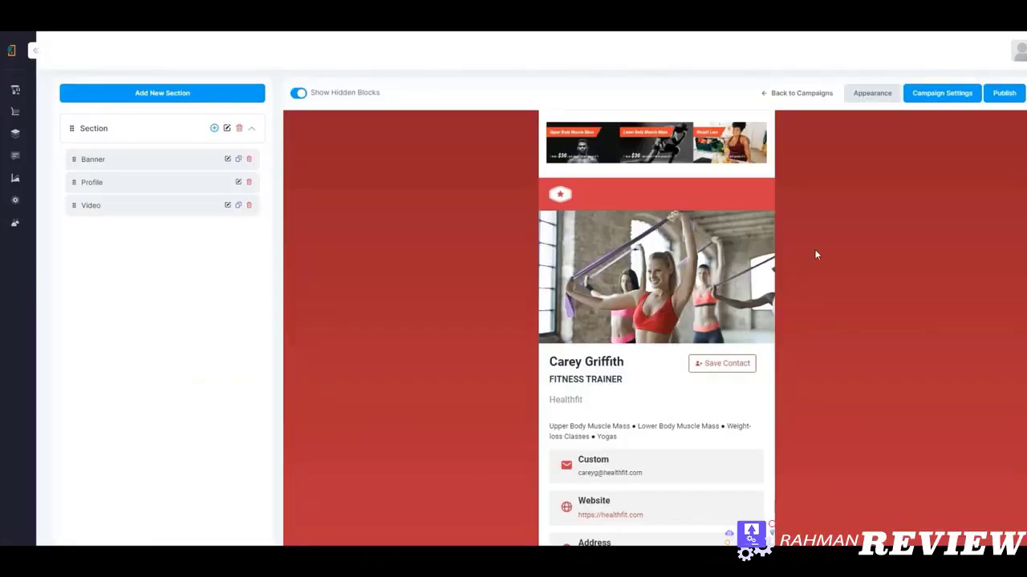
{"action": "scroll", "coordinate": [816, 255], "scroll_direction": "down", "scroll_amount": 3}
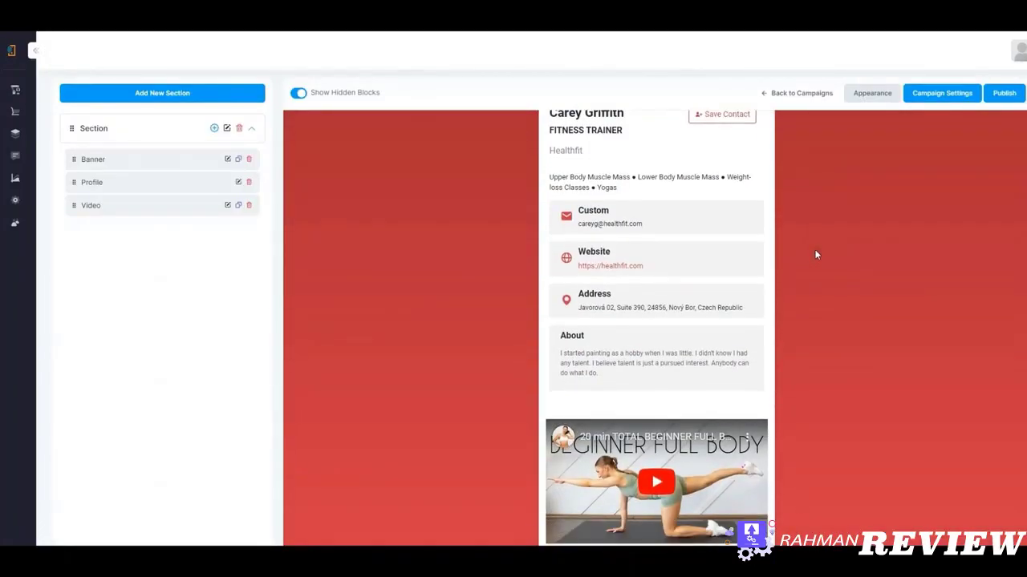
{"action": "scroll", "coordinate": [816, 255], "scroll_direction": "up", "scroll_amount": 3}
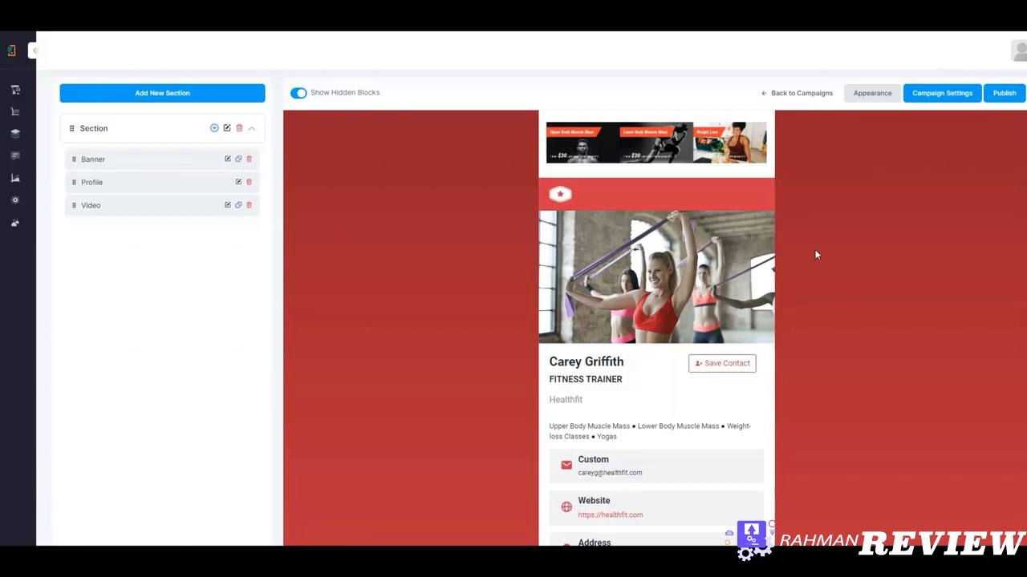
- Confirm page title 'demo' and URL slug 'demo' in Campaign Settings and save
{"action": "left_click", "coordinate": [919, 95]}
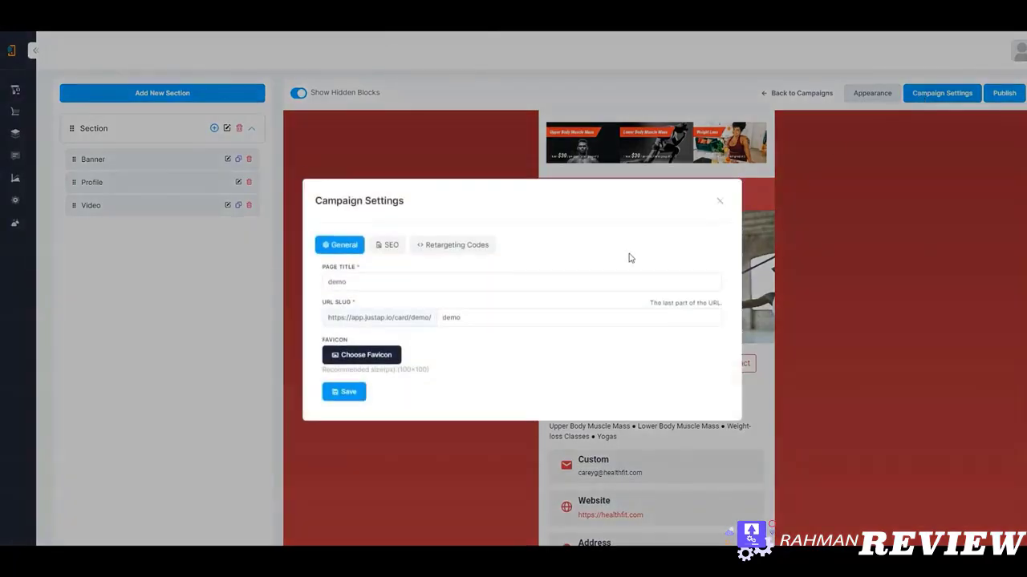
{"action": "left_click", "coordinate": [398, 282]}
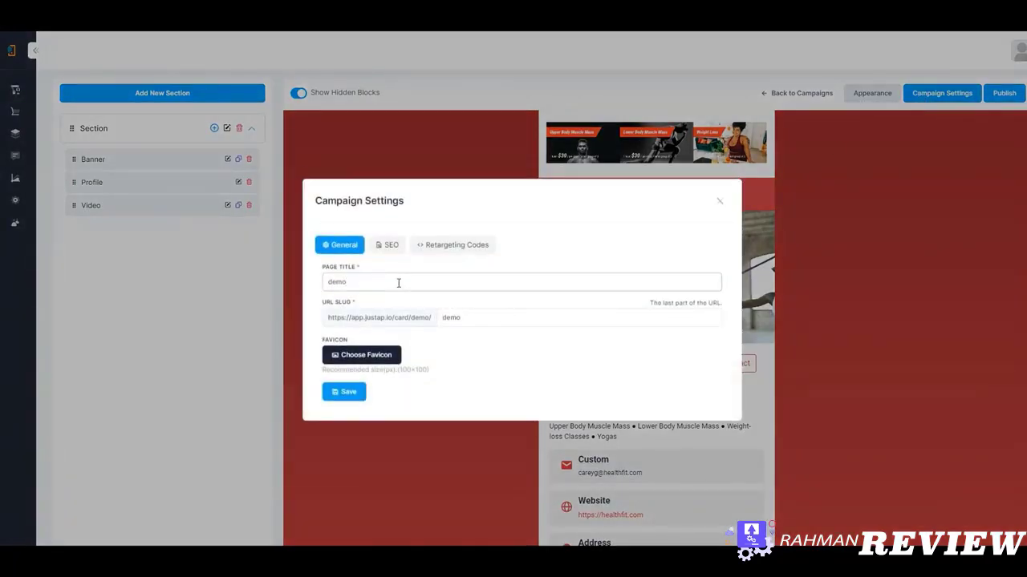
{"action": "left_click", "coordinate": [468, 316]}
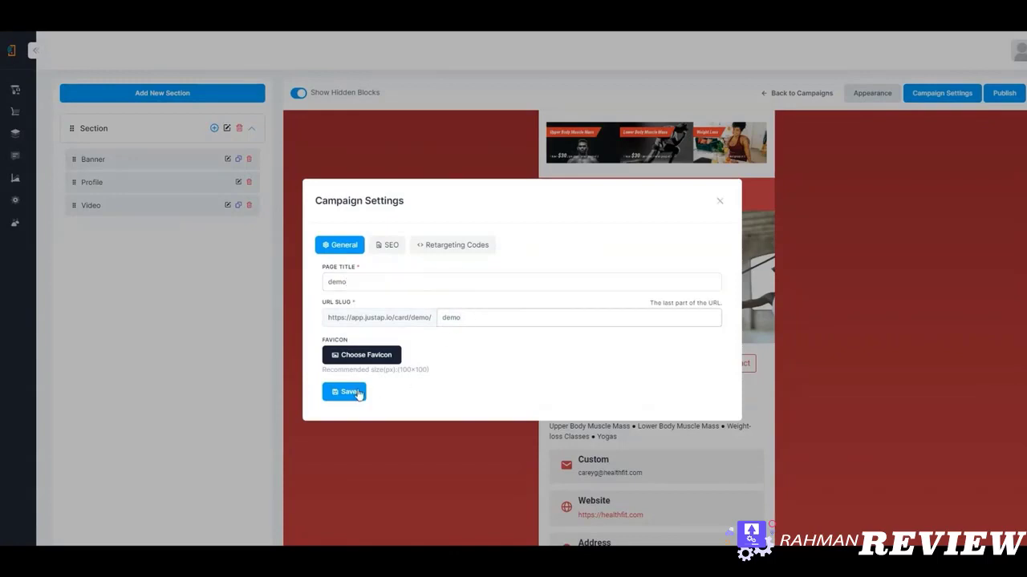
{"action": "left_click", "coordinate": [718, 202]}
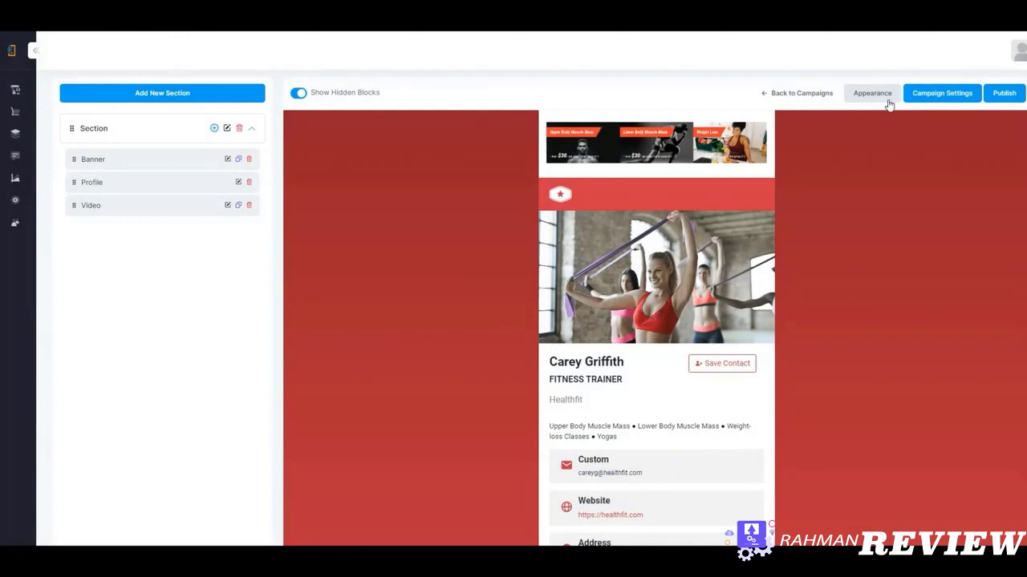
- Look over the font choices in the card's Appearance options, then close them
{"action": "left_click", "coordinate": [881, 95]}
{"action": "left_click", "coordinate": [870, 129]}
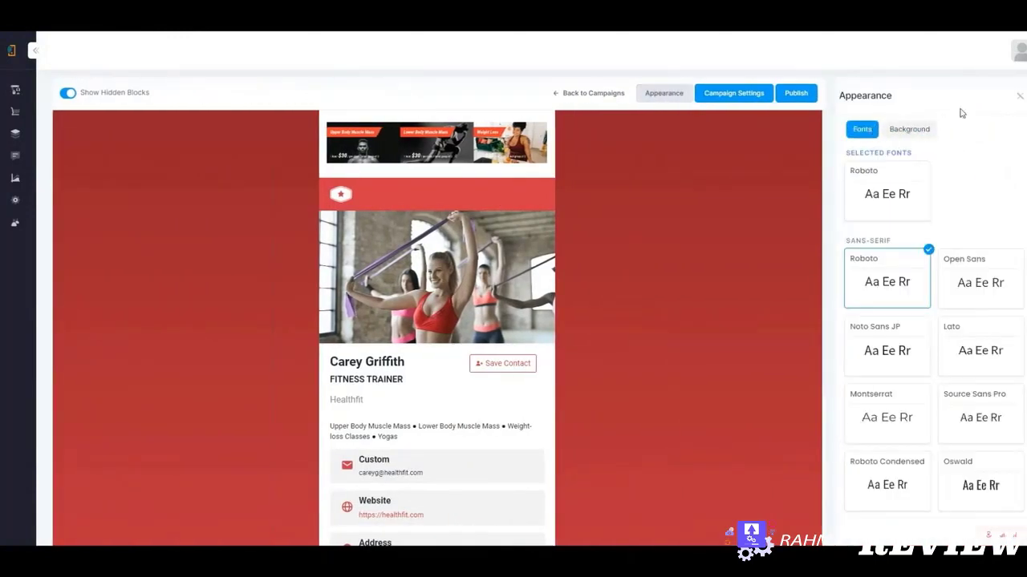
{"action": "left_click", "coordinate": [1020, 97]}
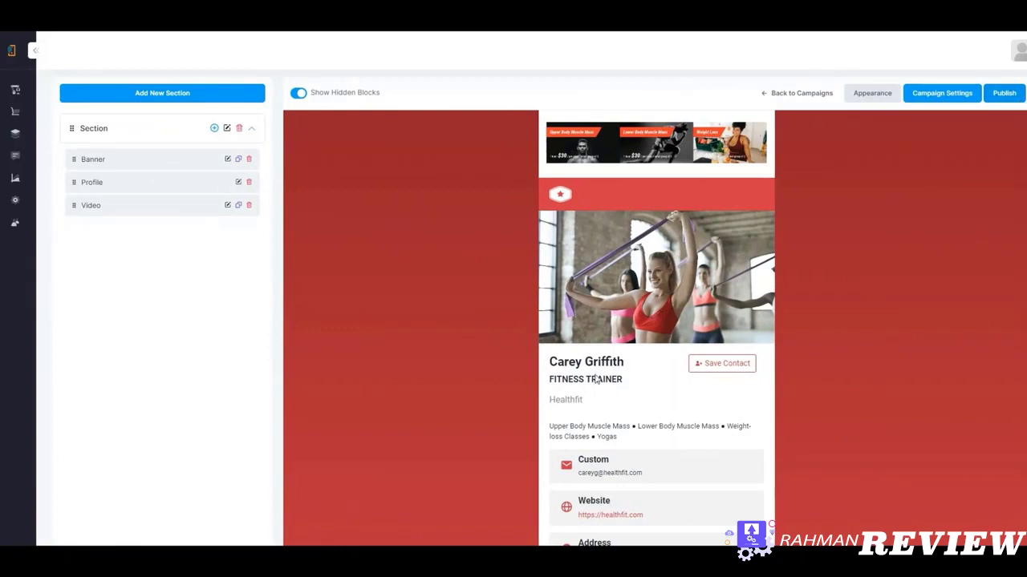
- Change the Profile block's contact button text to 'Save My Contact' and save
{"action": "left_click", "coordinate": [238, 182]}
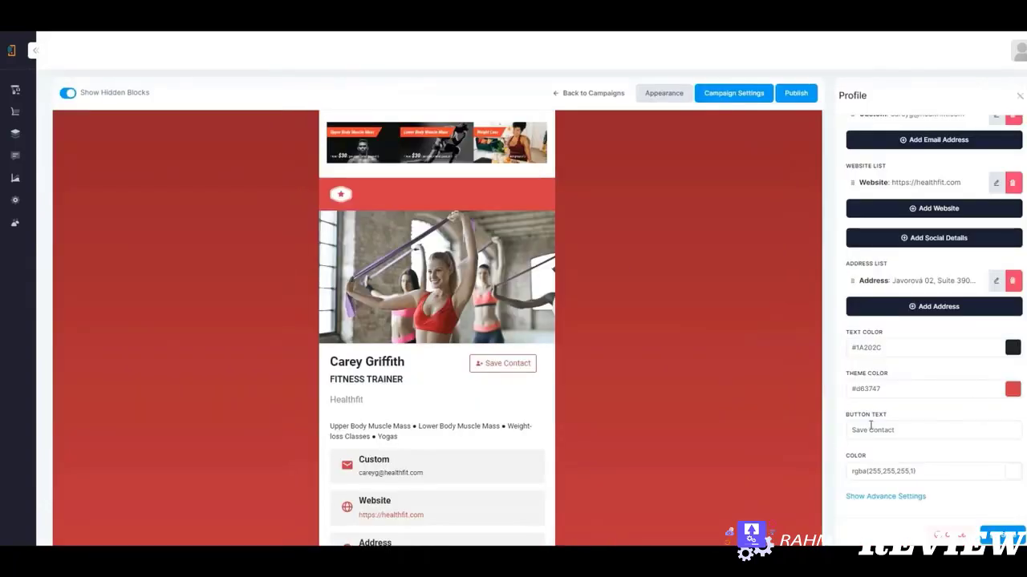
{"action": "left_click", "coordinate": [871, 426]}
{"action": "type", "text": "My"}
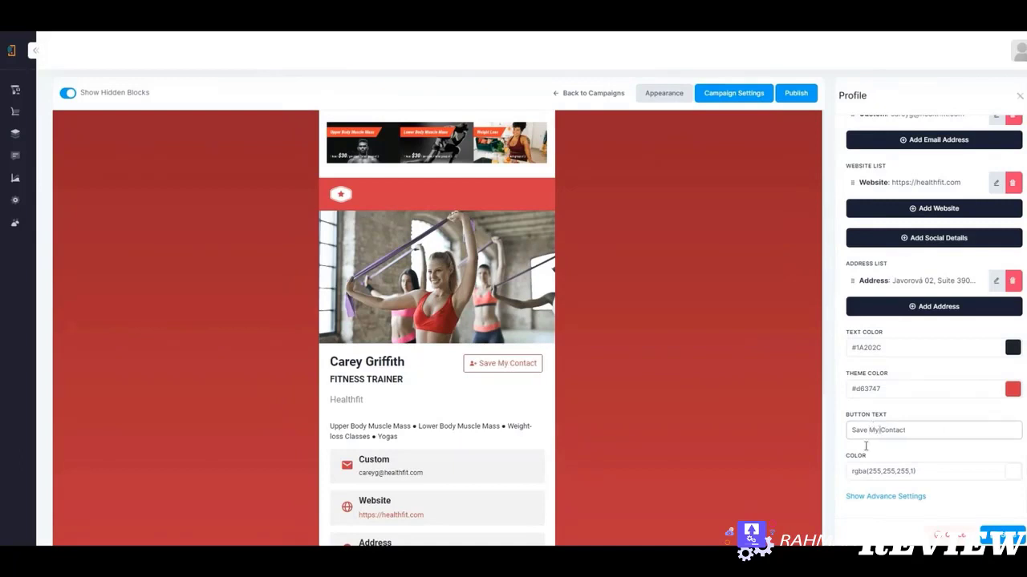
{"action": "left_click", "coordinate": [1002, 533]}
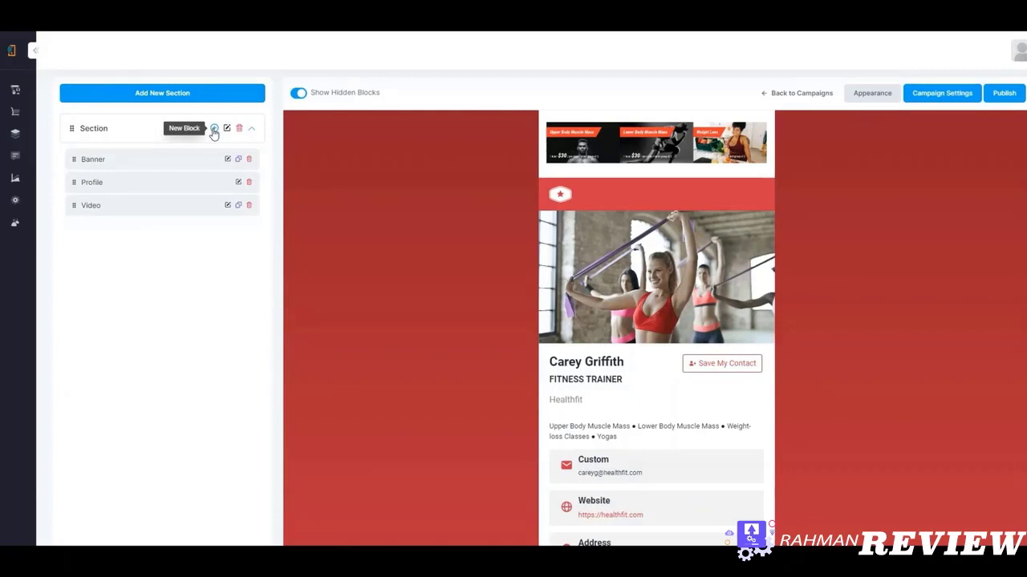
- Add a Social Network block with Facebook and Twitter links below Video and save it
{"action": "left_click", "coordinate": [214, 130]}
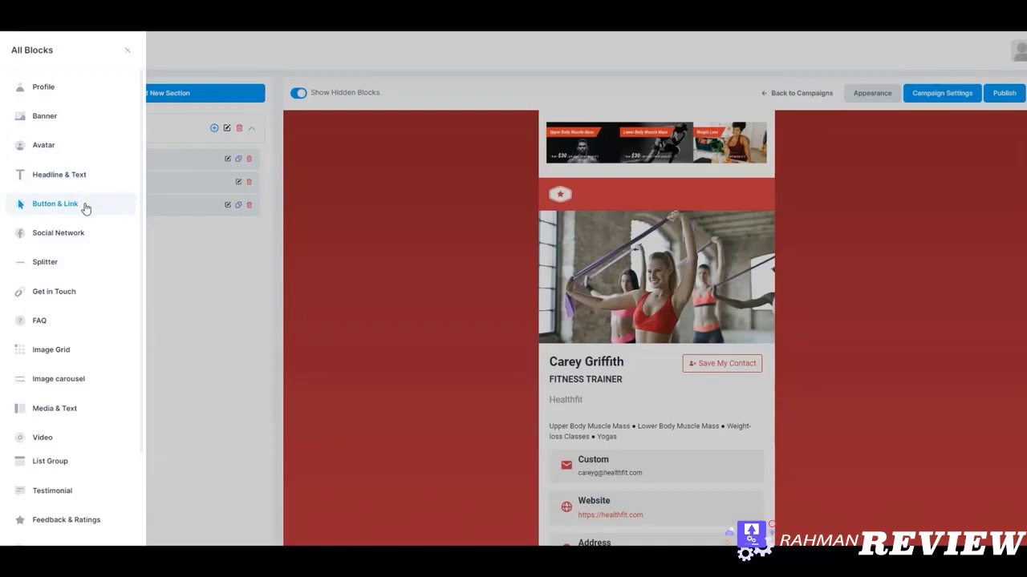
{"action": "scroll", "coordinate": [83, 363], "scroll_direction": "down", "scroll_amount": 2}
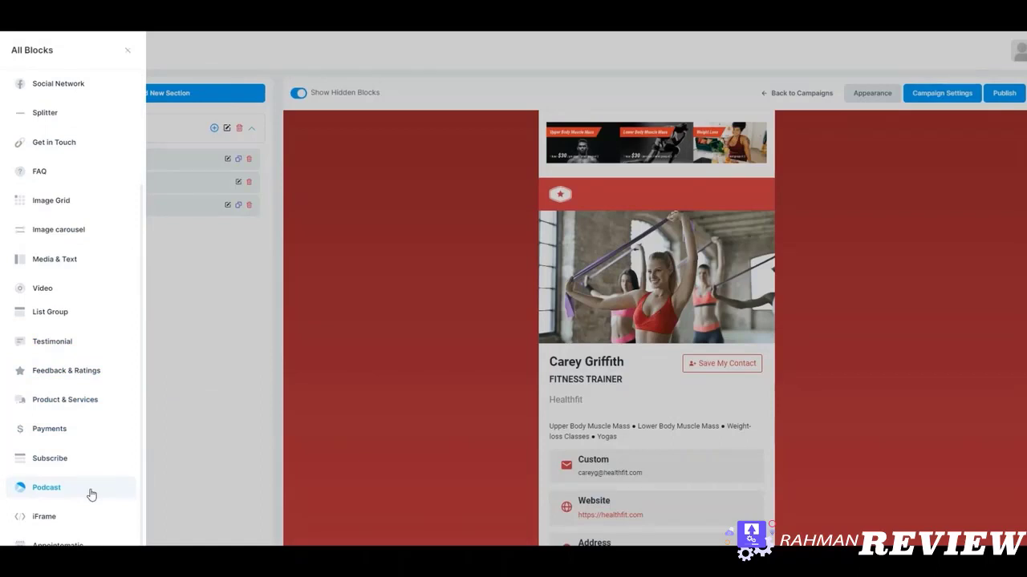
{"action": "scroll", "coordinate": [88, 469], "scroll_direction": "up", "scroll_amount": 3}
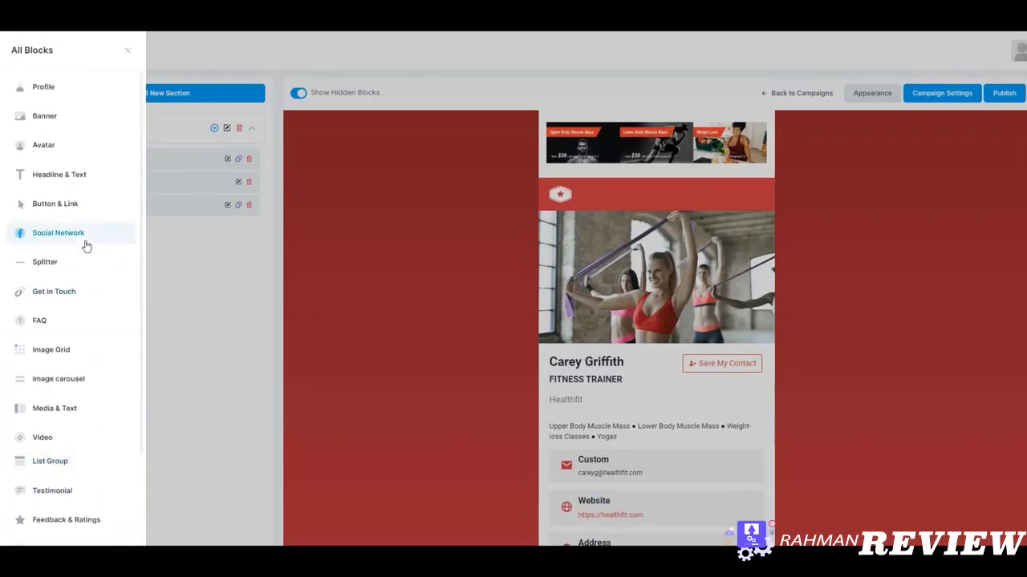
{"action": "left_click", "coordinate": [88, 236]}
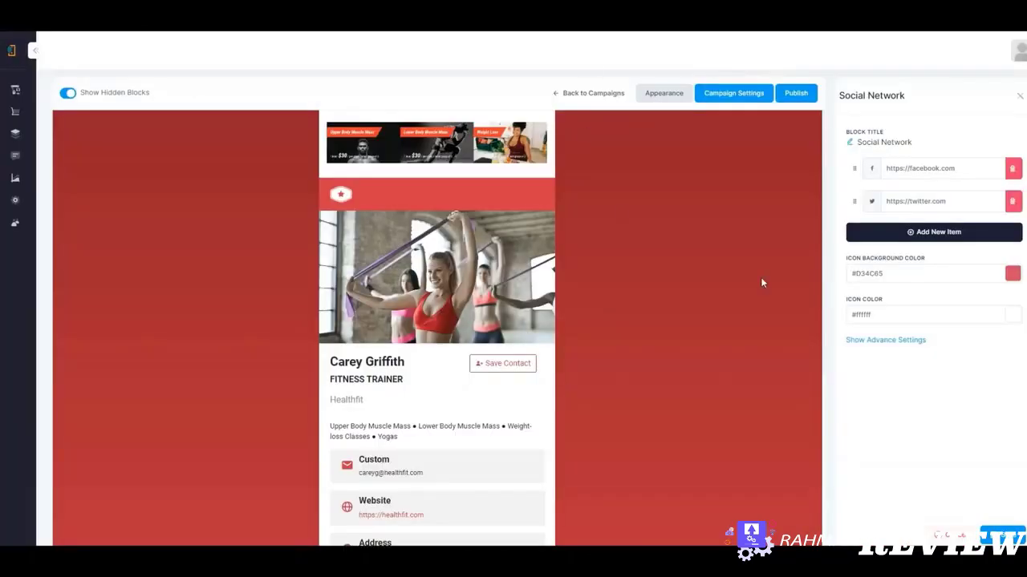
{"action": "left_click", "coordinate": [971, 170]}
{"action": "left_click", "coordinate": [962, 203]}
{"action": "left_click", "coordinate": [762, 350]}
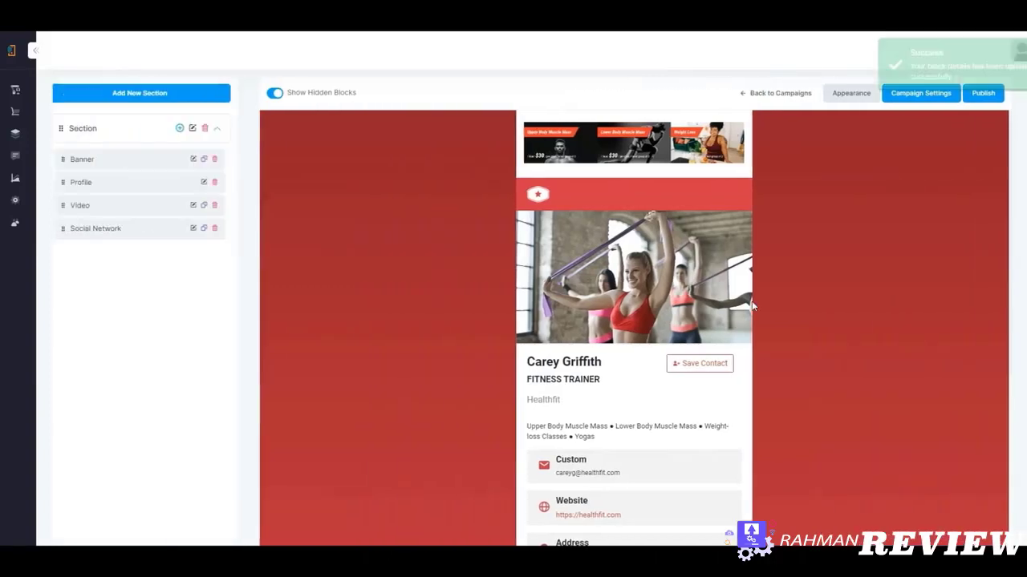
{"action": "scroll", "coordinate": [842, 292], "scroll_direction": "down", "scroll_amount": 3}
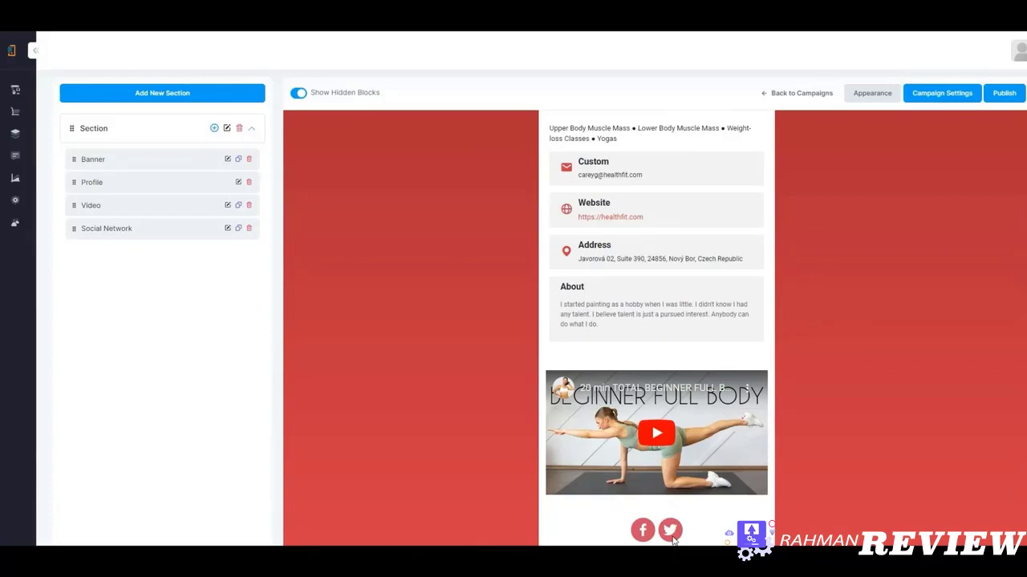
- Add an Image Grid block holding two workout photos from the Image Library
{"action": "left_click", "coordinate": [214, 129]}
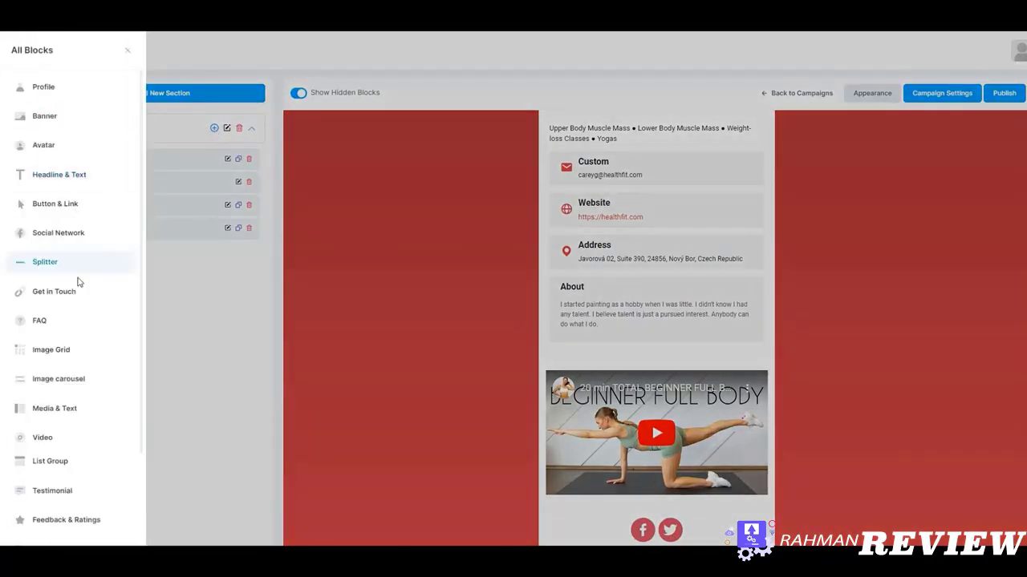
{"action": "left_click", "coordinate": [62, 353]}
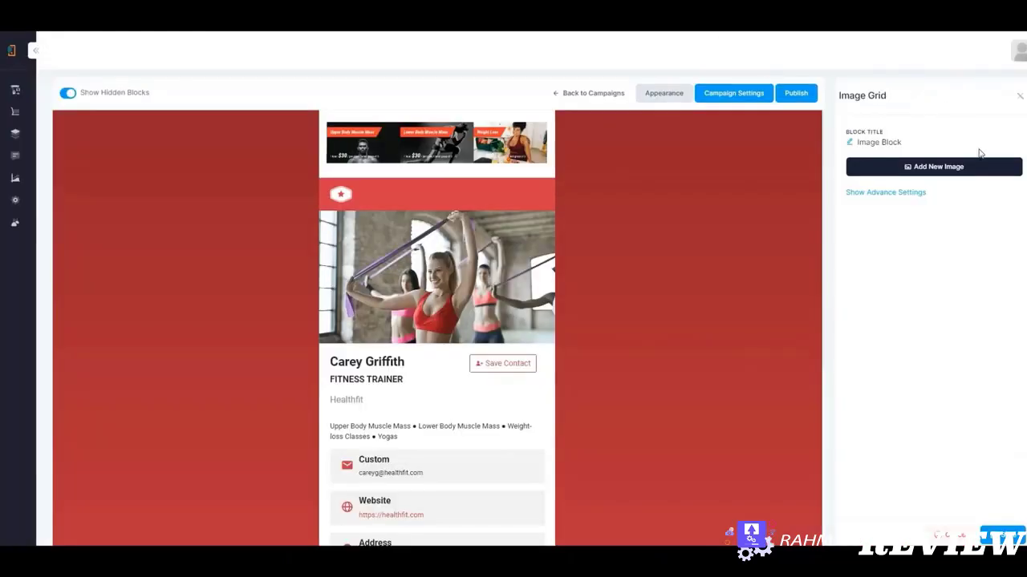
{"action": "left_click", "coordinate": [938, 166]}
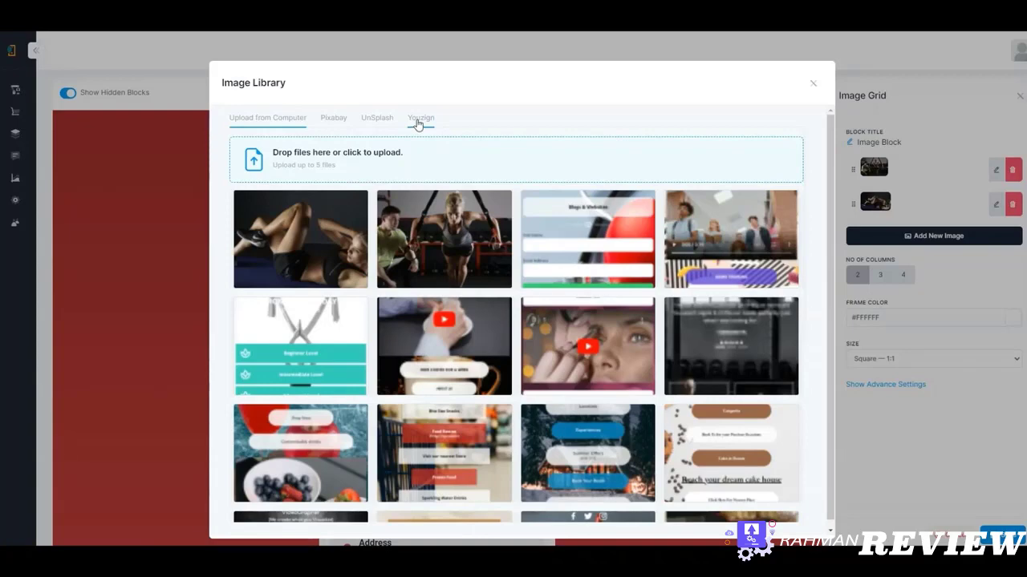
{"action": "left_click", "coordinate": [813, 83]}
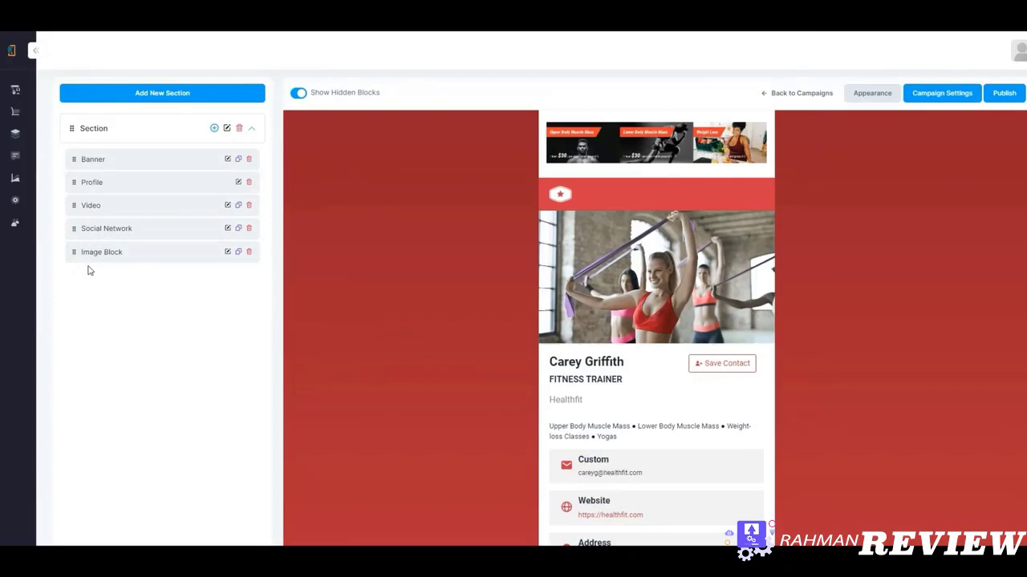
- Move the Image Block above Video and bring up the Publish options
{"action": "left_click_drag", "start_coordinate": [71, 252], "coordinate": [72, 205]}
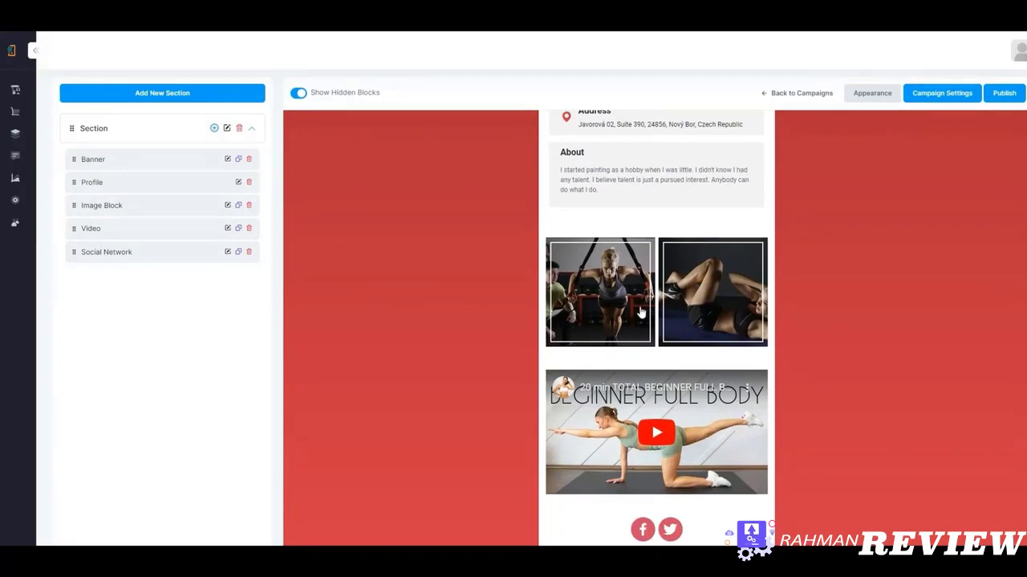
{"action": "left_click", "coordinate": [1004, 97]}
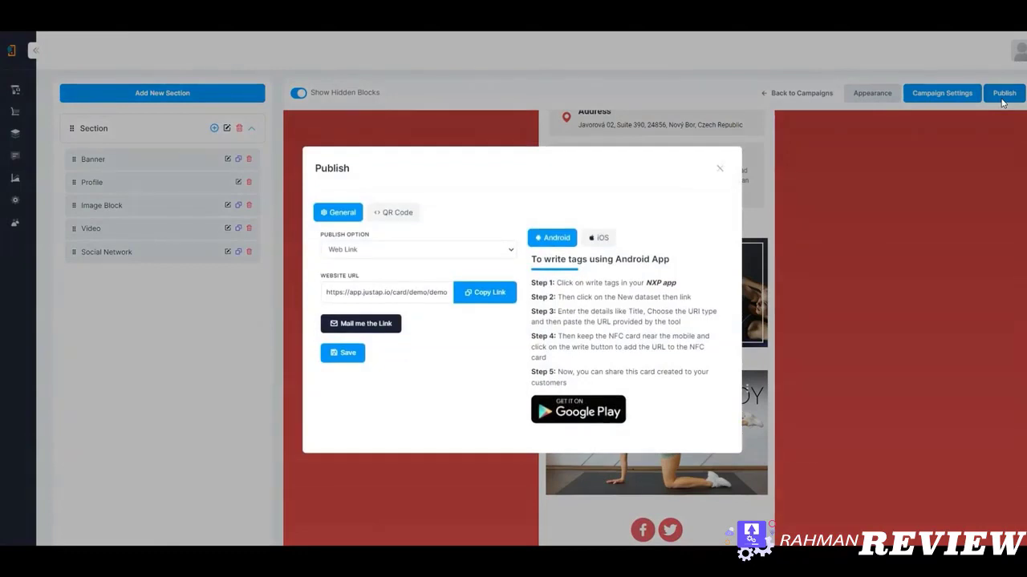
- Publish the card as a Web Link and copy its link
{"action": "left_click", "coordinate": [473, 256]}
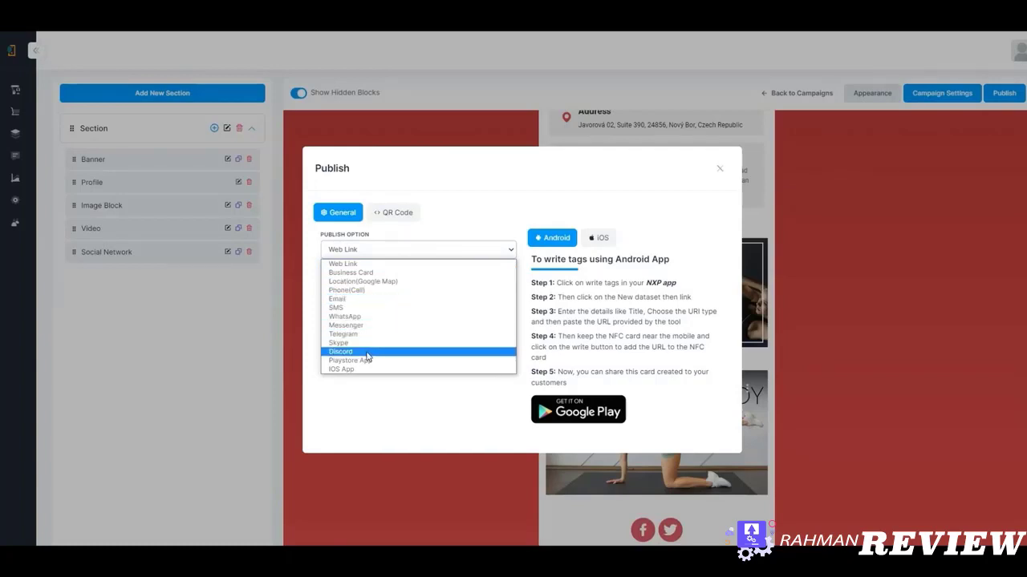
{"action": "left_click", "coordinate": [476, 215]}
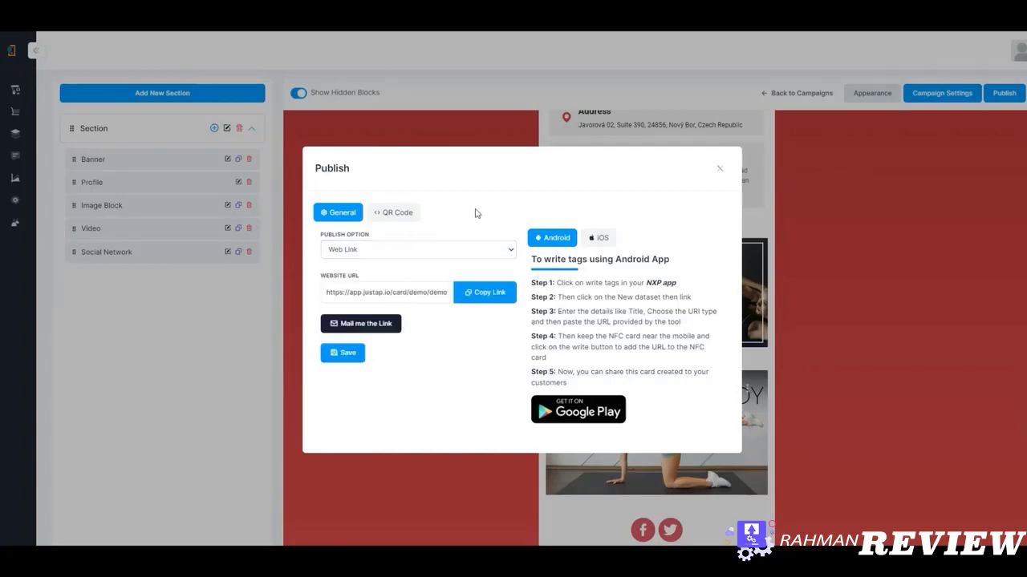
{"action": "left_click", "coordinate": [499, 293]}
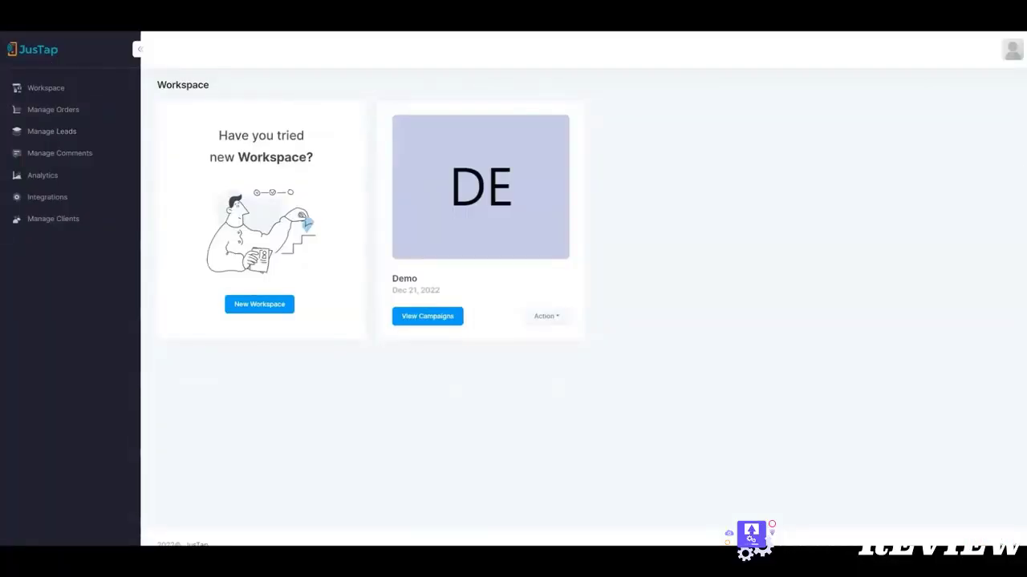
- Open the demo campaign's public card from the Demo workspace and scroll through its photos, video and social icons
{"action": "left_click", "coordinate": [427, 316]}
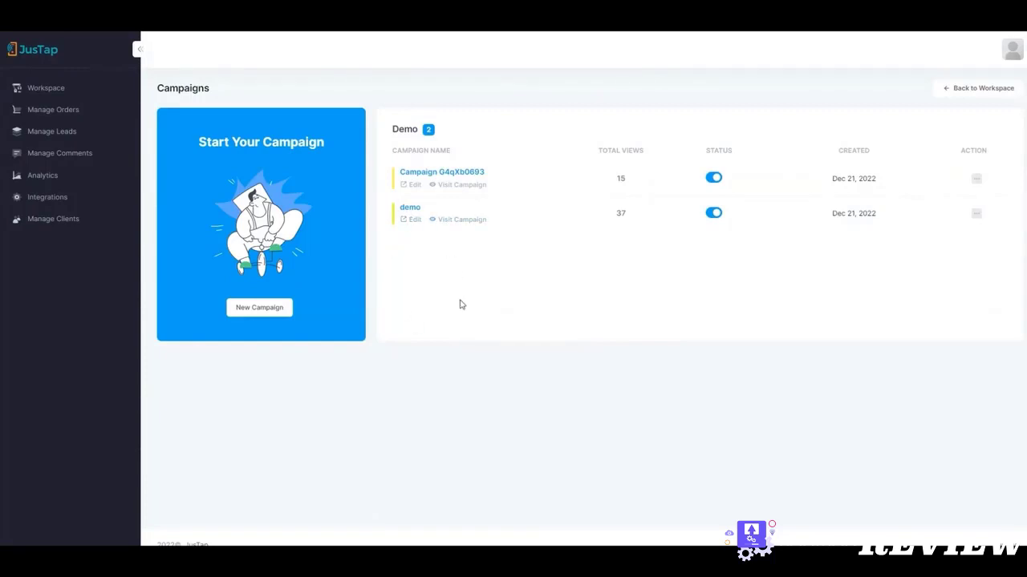
{"action": "left_click", "coordinate": [458, 219]}
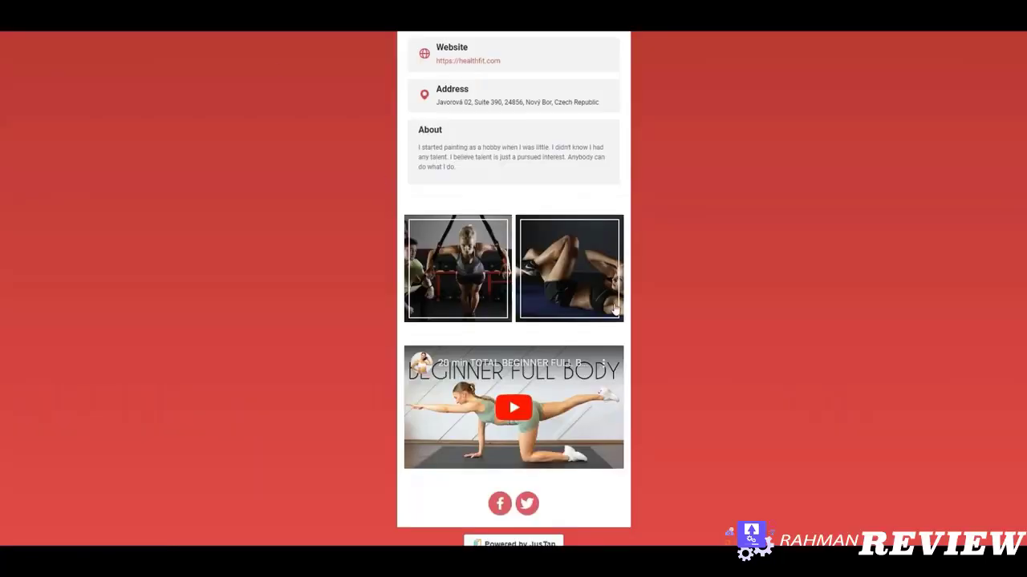
{"action": "scroll", "coordinate": [658, 312], "scroll_direction": "up", "scroll_amount": 5}
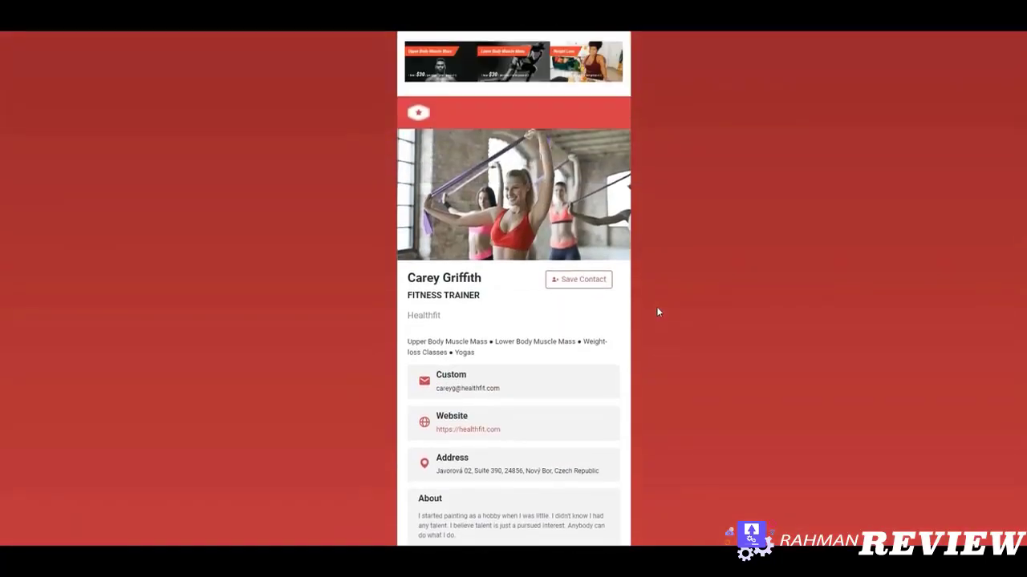
{"action": "scroll", "coordinate": [658, 312], "scroll_direction": "down", "scroll_amount": 4}
{"action": "scroll", "coordinate": [658, 312], "scroll_direction": "down", "scroll_amount": 1}
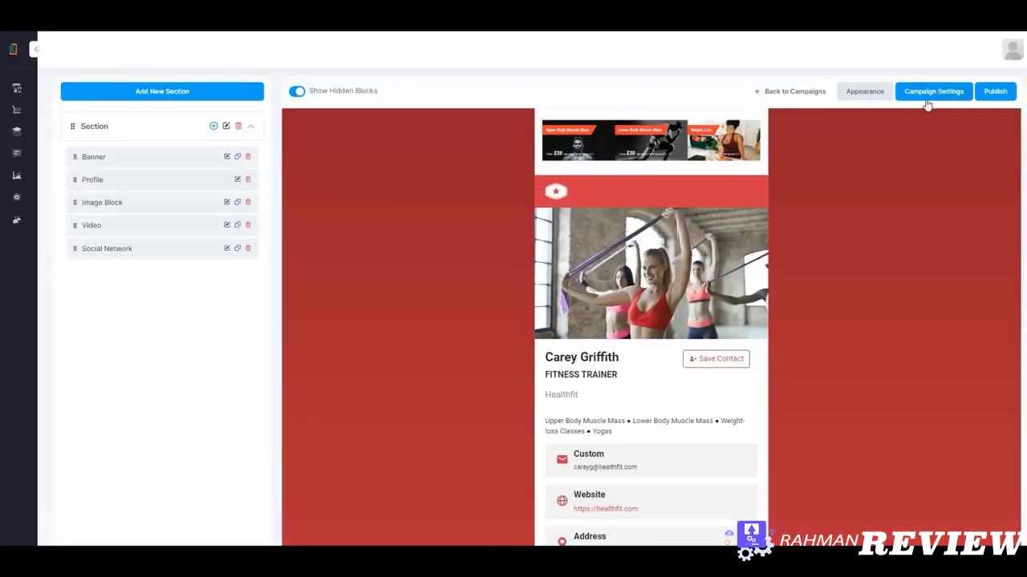
- Check the demo campaign's integration settings and autoresponder options, then close the Integrations window
{"action": "left_click", "coordinate": [927, 96]}
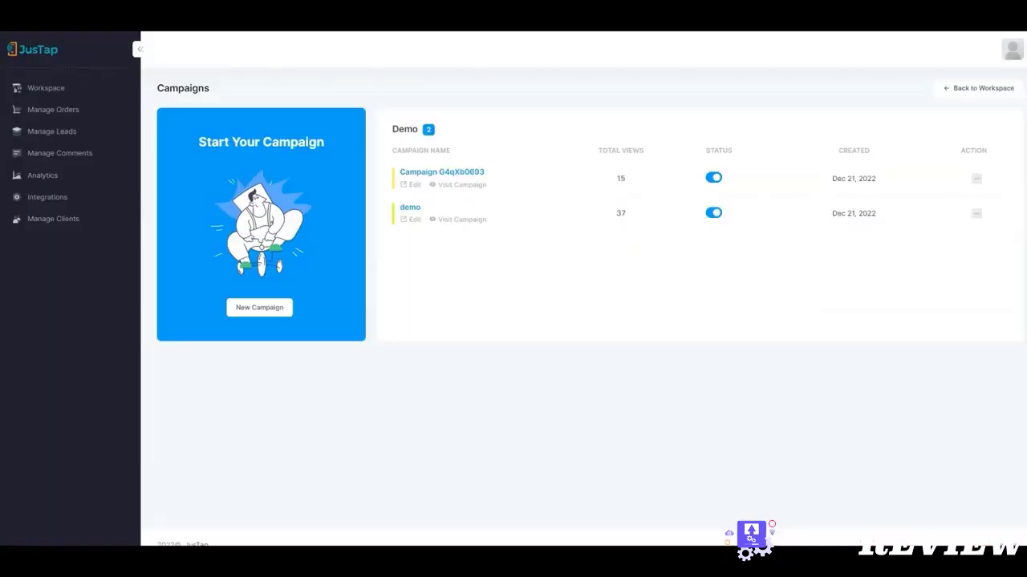
{"action": "left_click", "coordinate": [977, 215]}
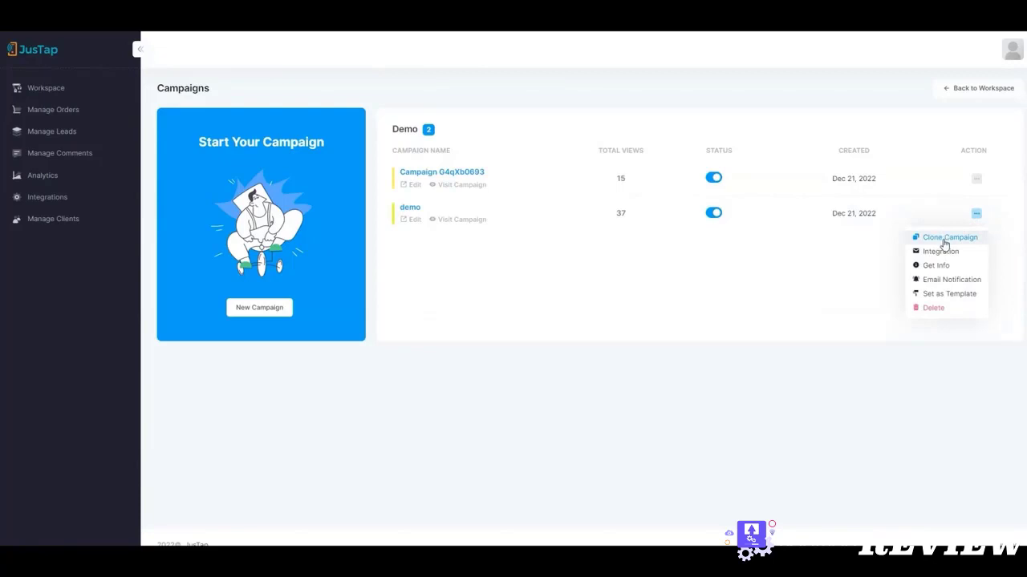
{"action": "left_click", "coordinate": [932, 253]}
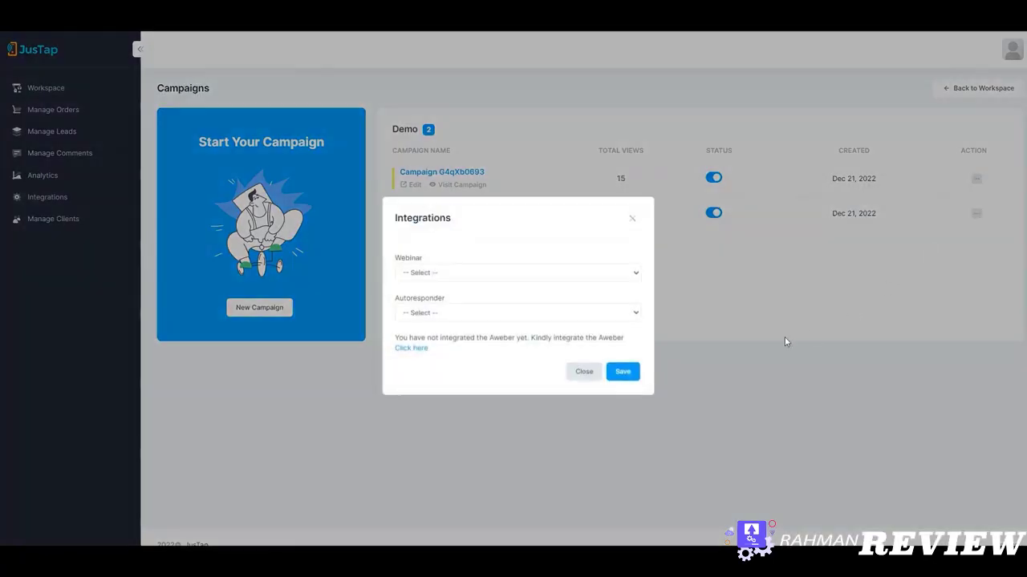
{"action": "left_click", "coordinate": [591, 314]}
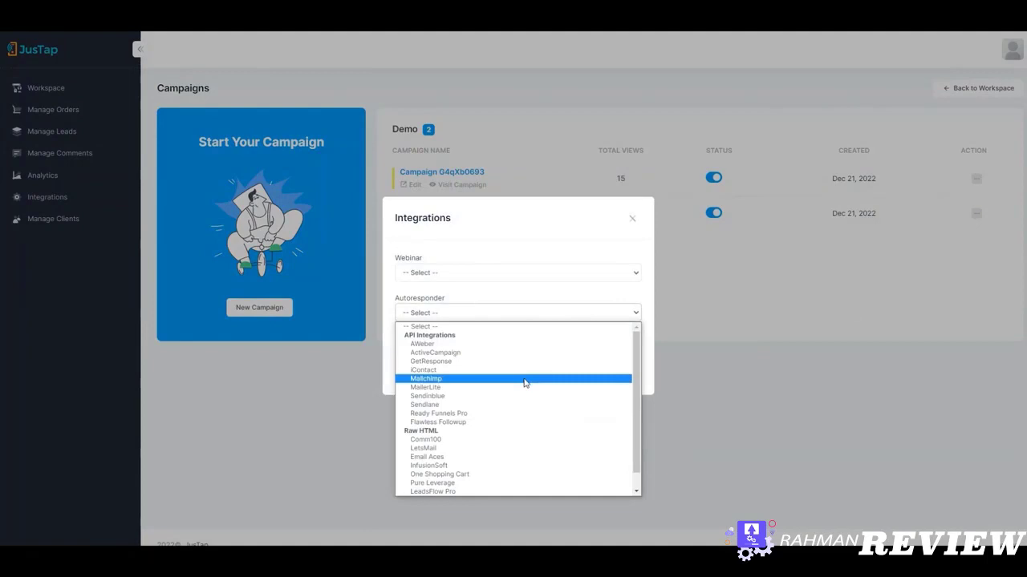
{"action": "left_click", "coordinate": [631, 219]}
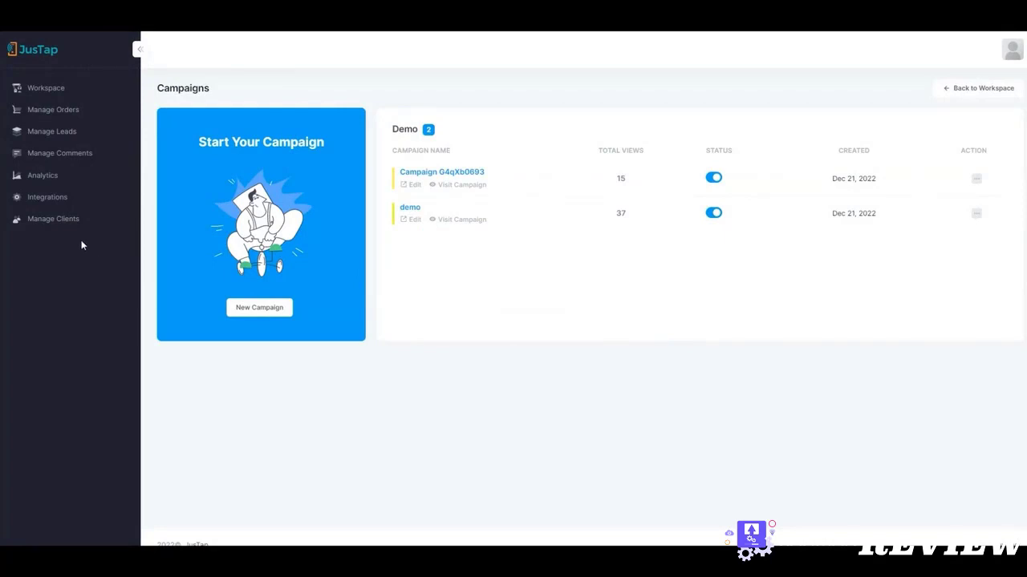
- Copy the client login link from the Clients List, then bring up the Demo workspace's actions
{"action": "left_click", "coordinate": [58, 220]}
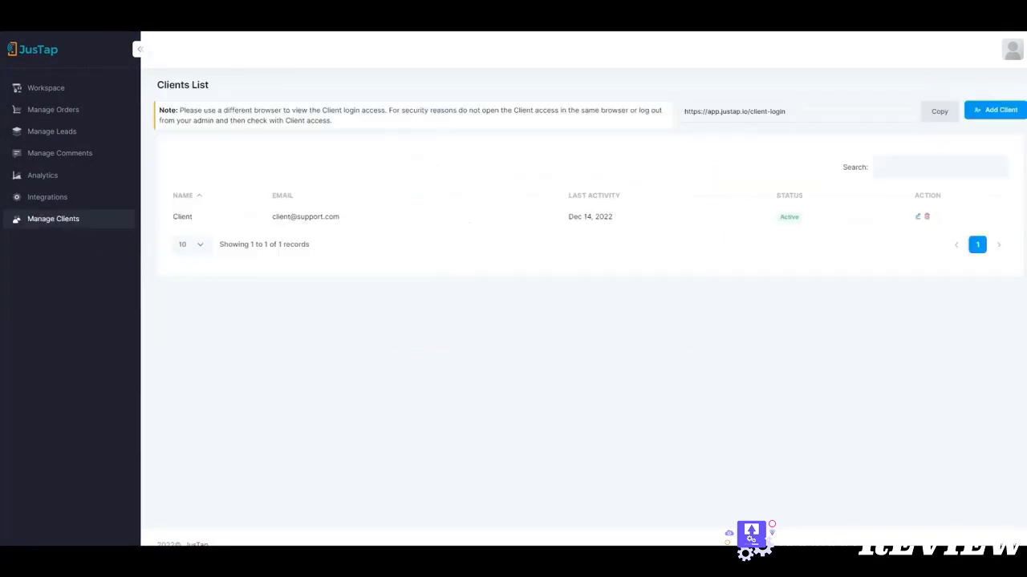
{"action": "left_click", "coordinate": [936, 111]}
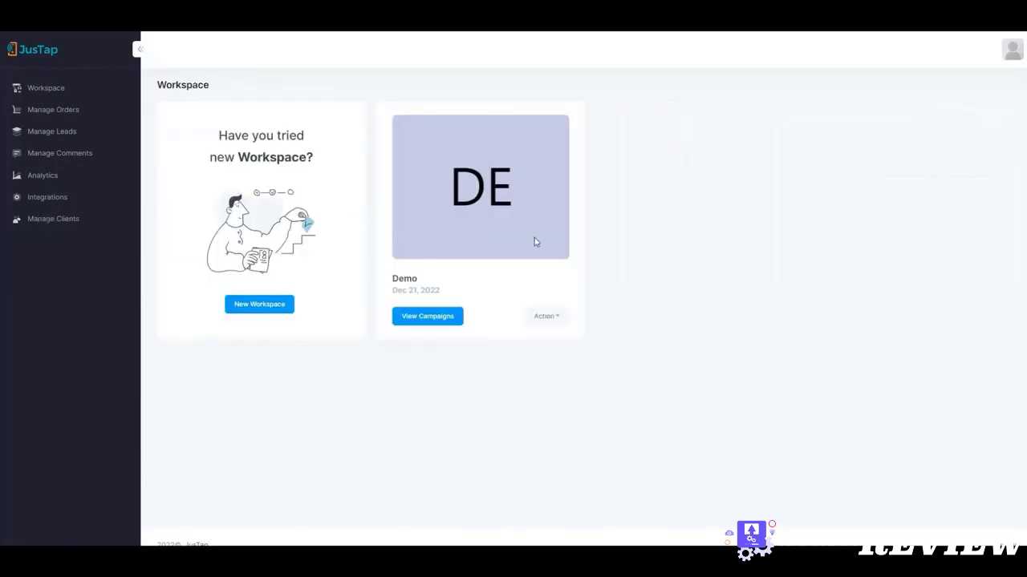
{"action": "left_click", "coordinate": [547, 318]}
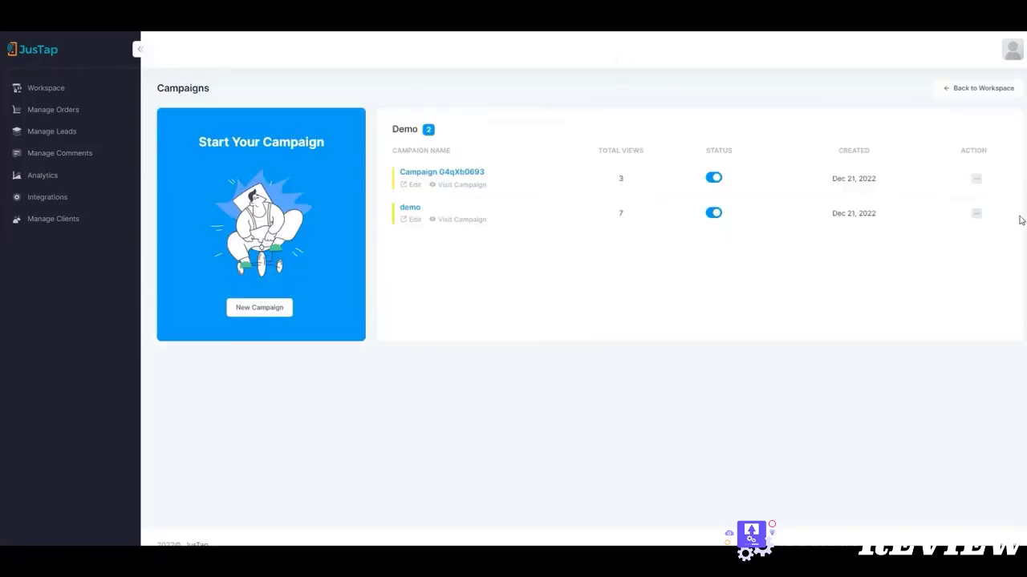
- In the demo campaign's Get Info, keep Client as the assigned client and copy the wizard link
{"action": "left_click", "coordinate": [977, 215]}
{"action": "left_click", "coordinate": [936, 268]}
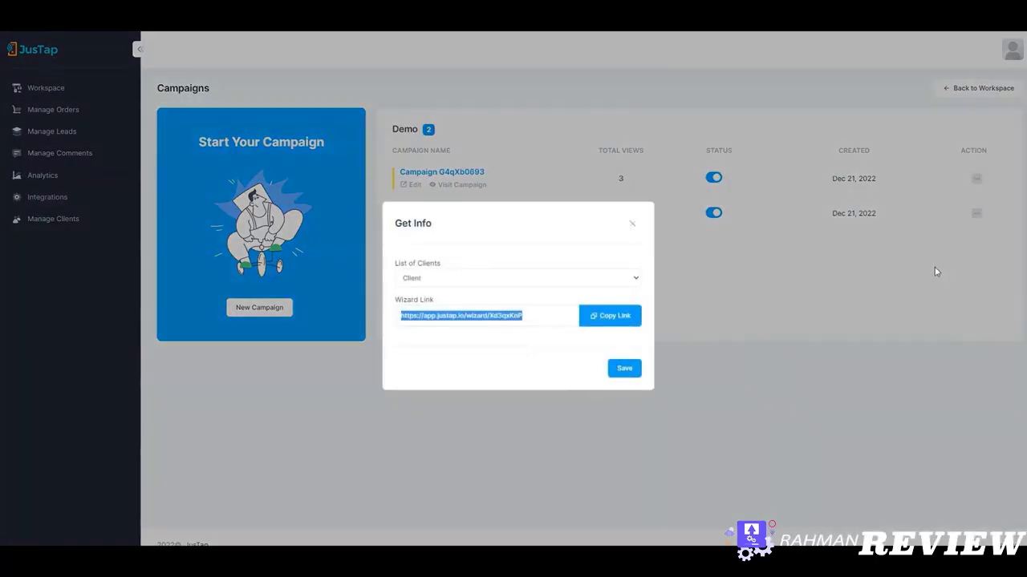
{"action": "left_click", "coordinate": [595, 290]}
{"action": "left_click", "coordinate": [573, 294]}
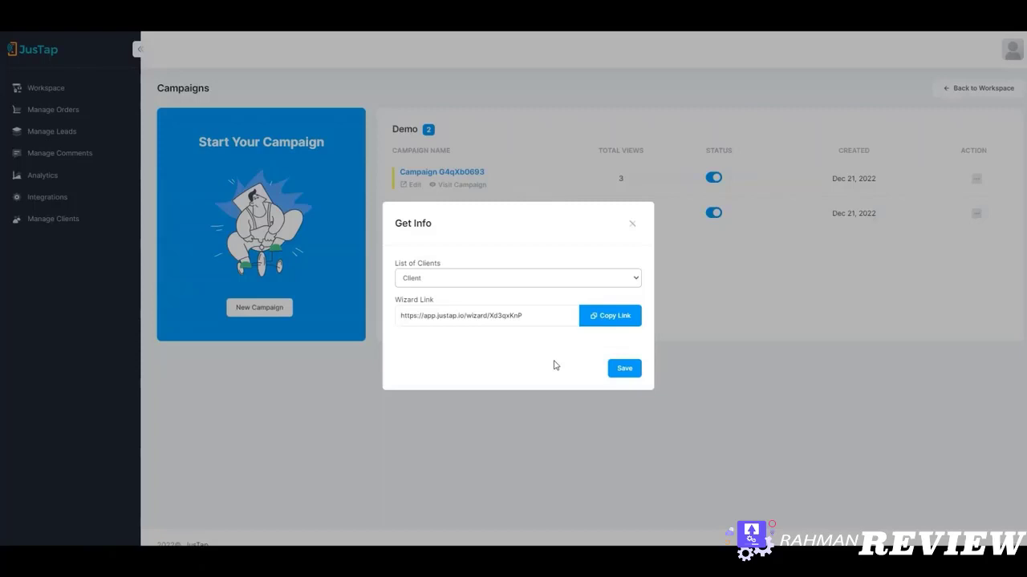
{"action": "left_click", "coordinate": [603, 321]}
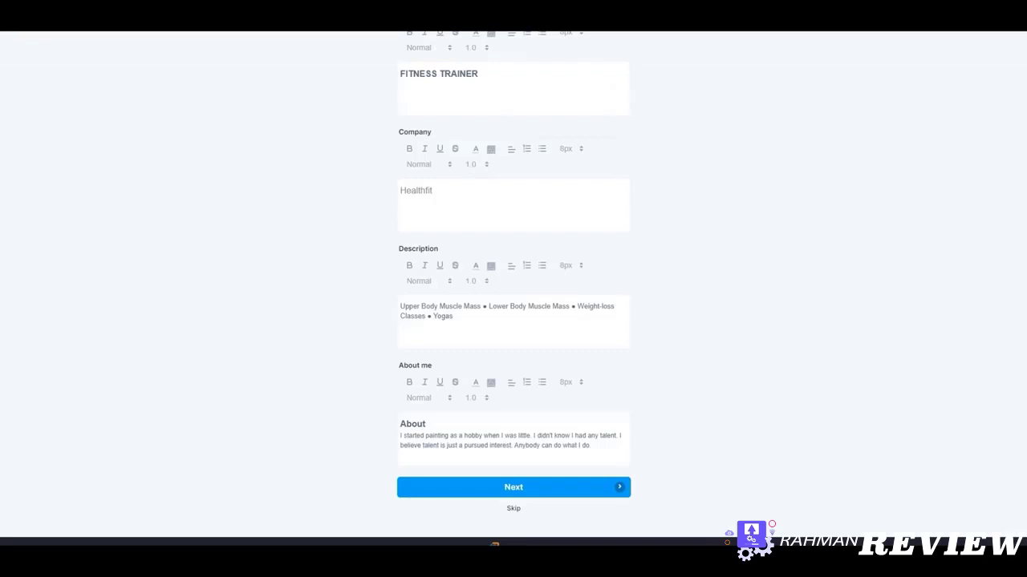
- Review the Healthfit fitness-trainer wizard form and set its Publish Option to Business Card
{"action": "scroll", "coordinate": [665, 352], "scroll_direction": "up", "scroll_amount": 3}
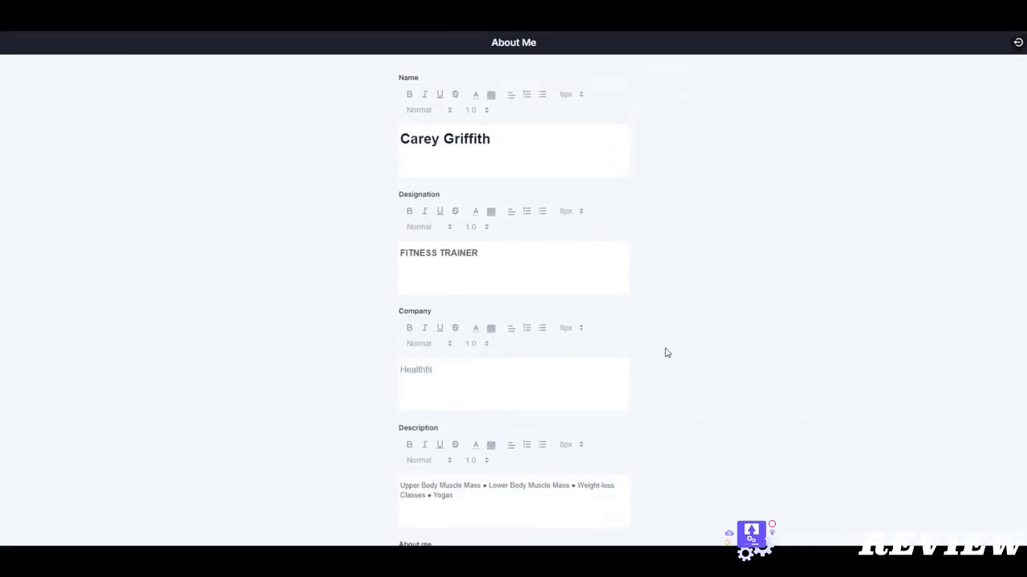
{"action": "scroll", "coordinate": [665, 353], "scroll_direction": "down", "scroll_amount": 3}
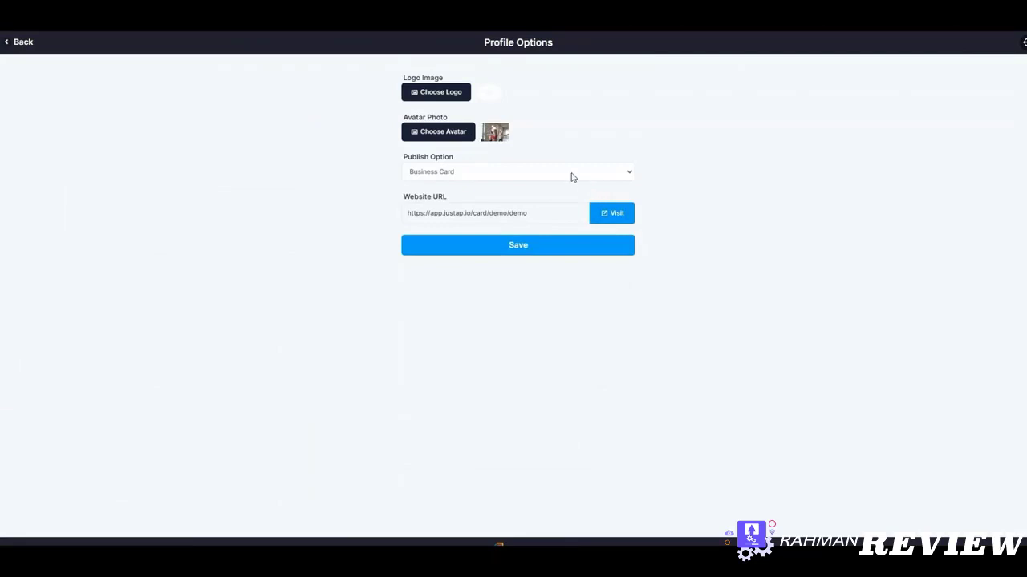
{"action": "left_click", "coordinate": [569, 175]}
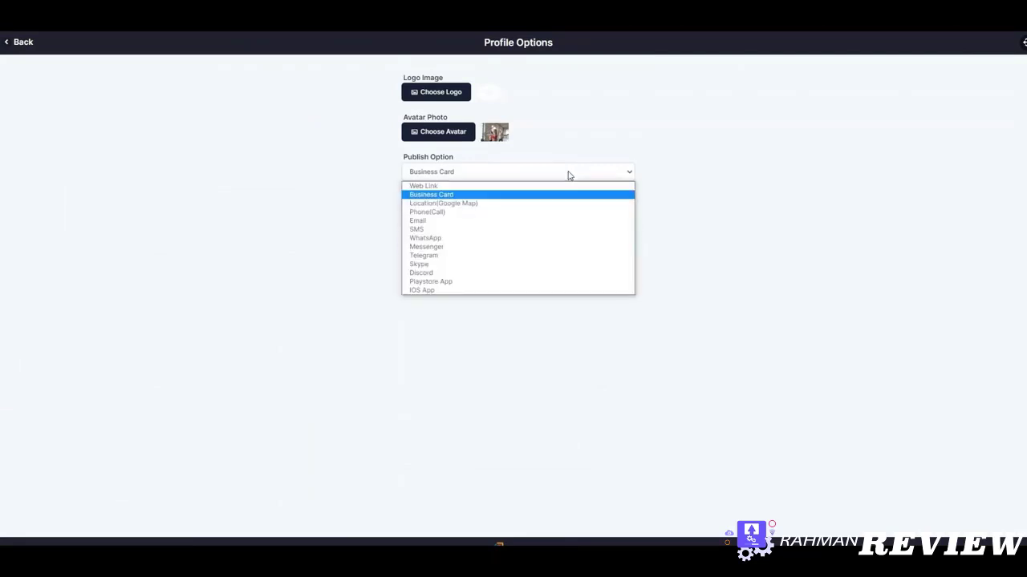
{"action": "left_click", "coordinate": [525, 195]}
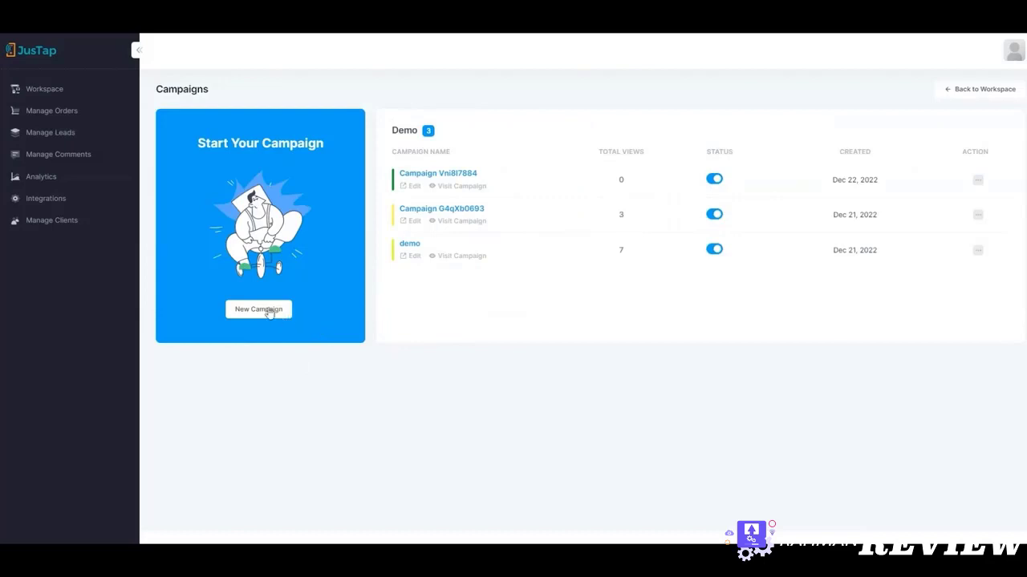
- Create a new Local Niche Template campaign from the fitness template
{"action": "left_click", "coordinate": [269, 313]}
{"action": "left_click", "coordinate": [540, 321]}
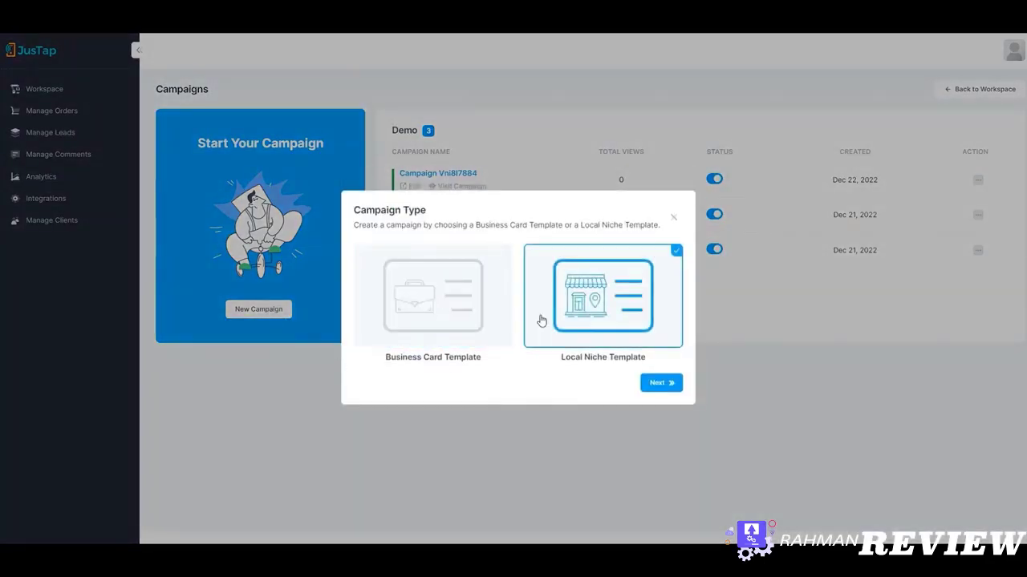
{"action": "left_click", "coordinate": [661, 383]}
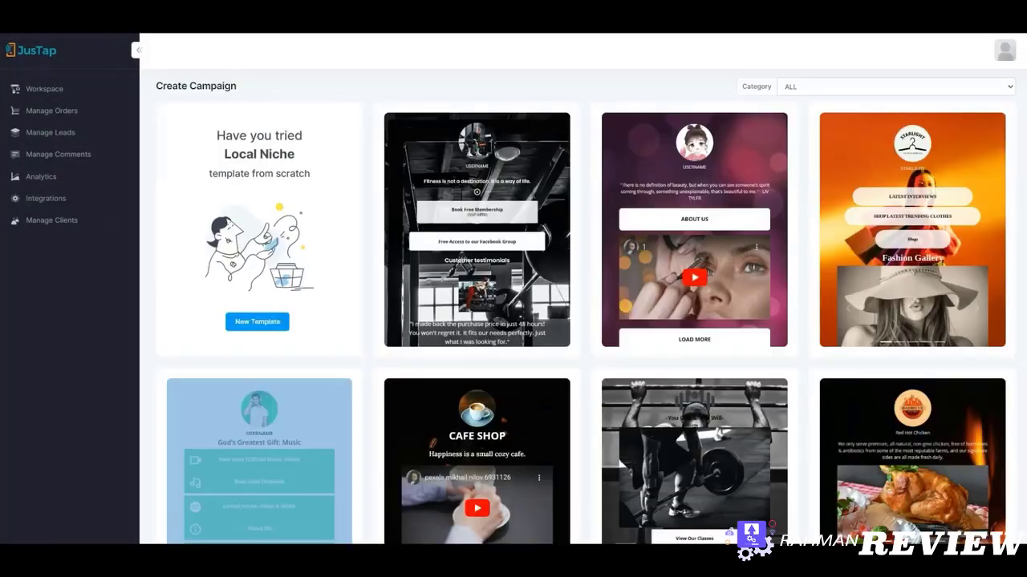
{"action": "left_click", "coordinate": [837, 89]}
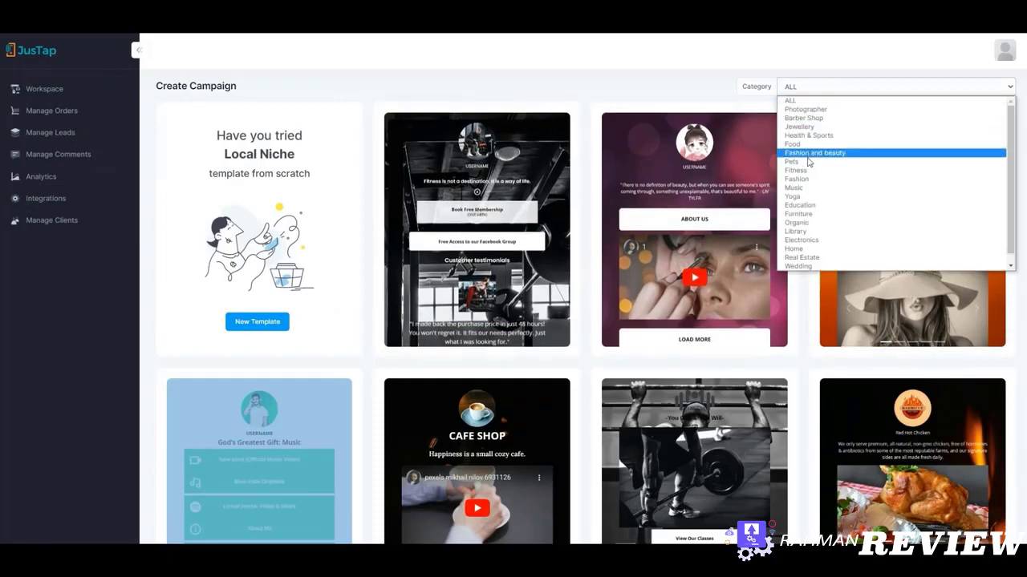
{"action": "left_click", "coordinate": [477, 337]}
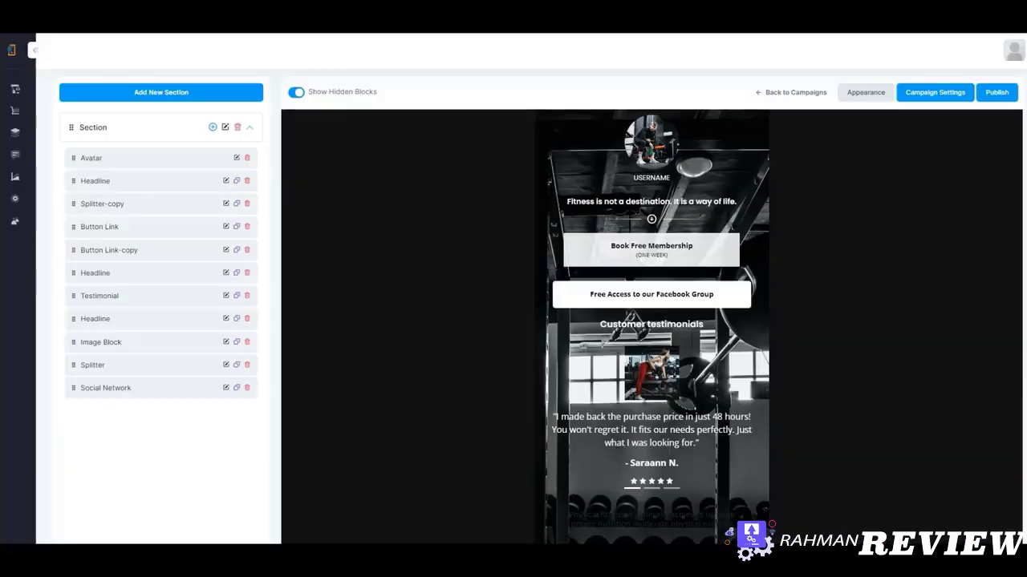
- Glance at the block list, then view the new campaign's QR code under Publish
{"action": "left_click", "coordinate": [212, 127]}
{"action": "left_click", "coordinate": [126, 50]}
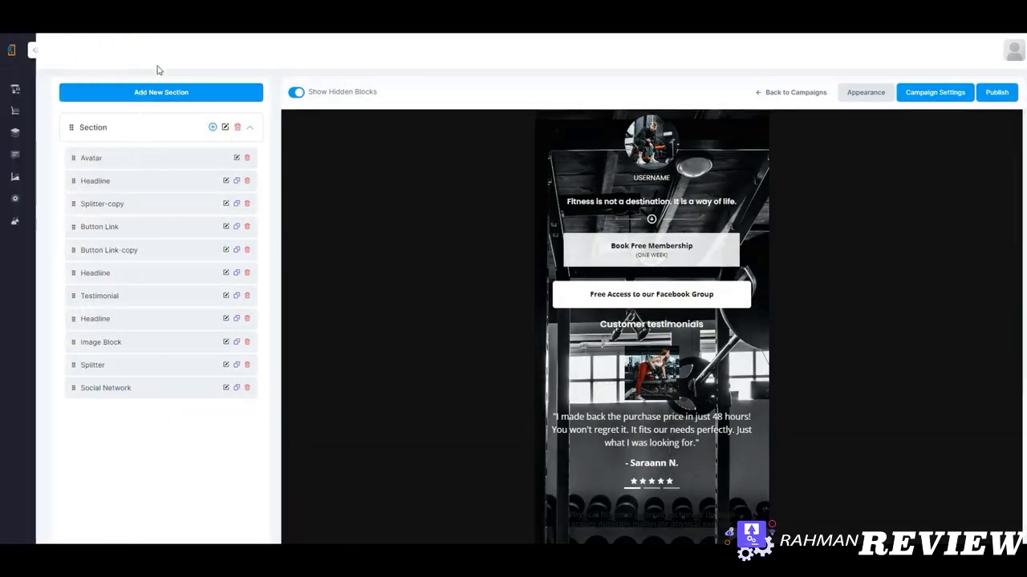
{"action": "left_click", "coordinate": [1003, 97]}
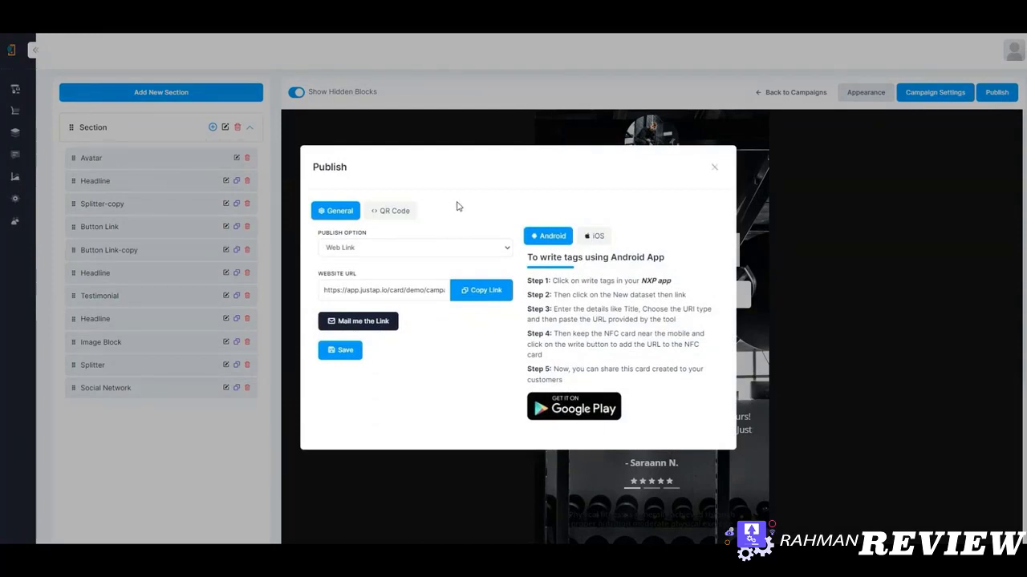
{"action": "left_click", "coordinate": [401, 211]}
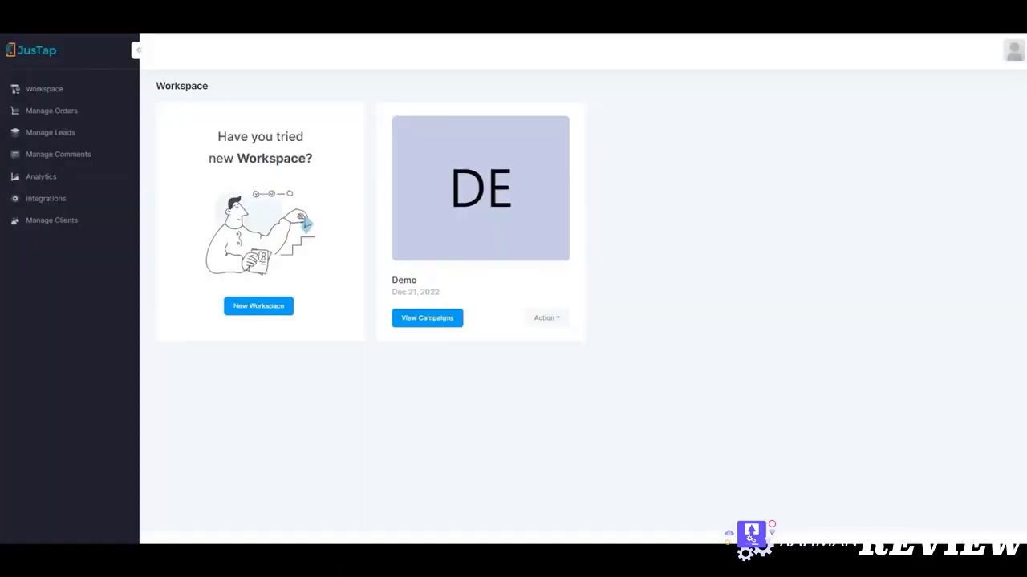
- Visit the Integrations page, then open and close the avatar account menu
{"action": "left_click", "coordinate": [50, 199]}
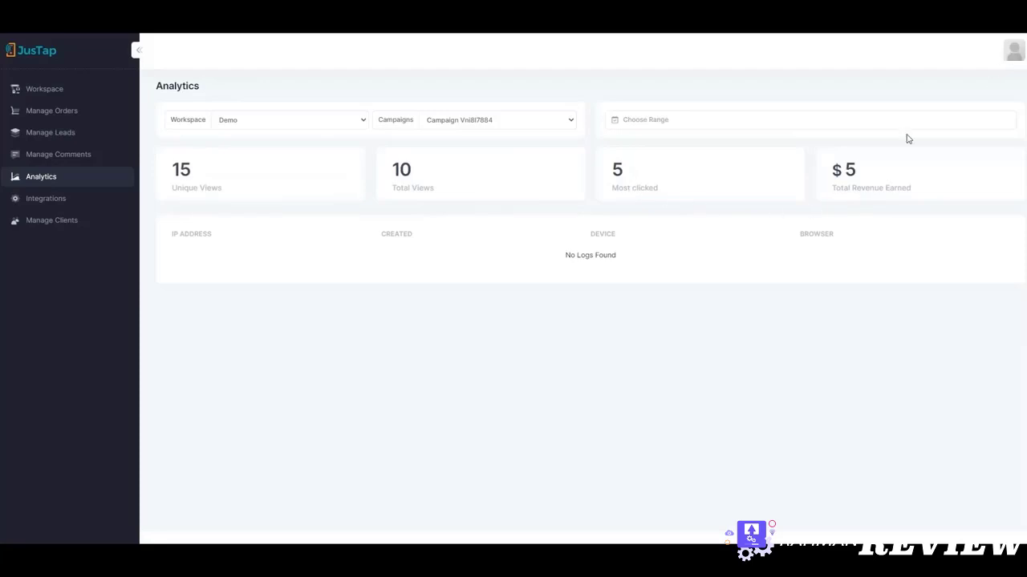
{"action": "left_click", "coordinate": [1012, 53]}
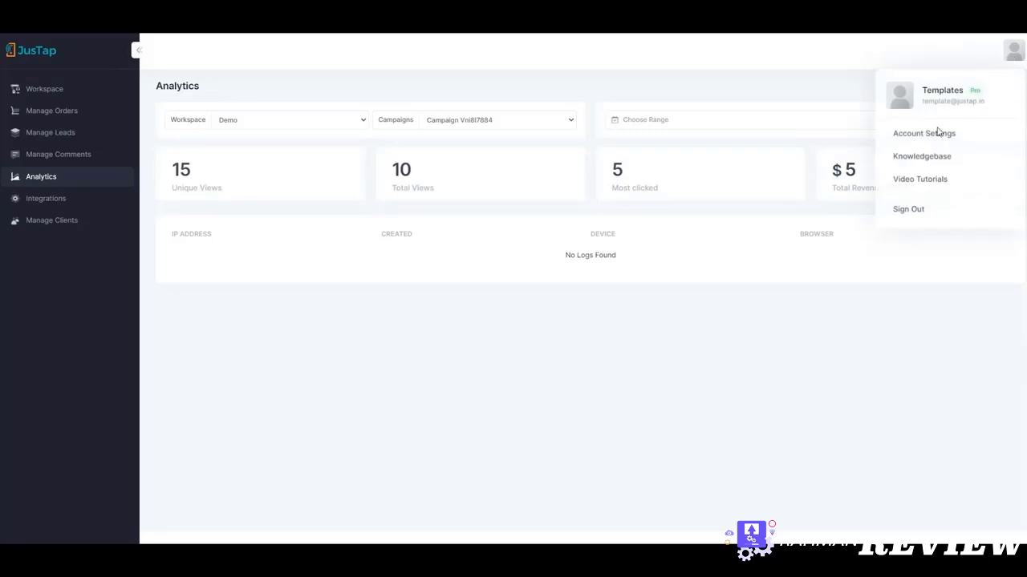
{"action": "left_click", "coordinate": [960, 62]}
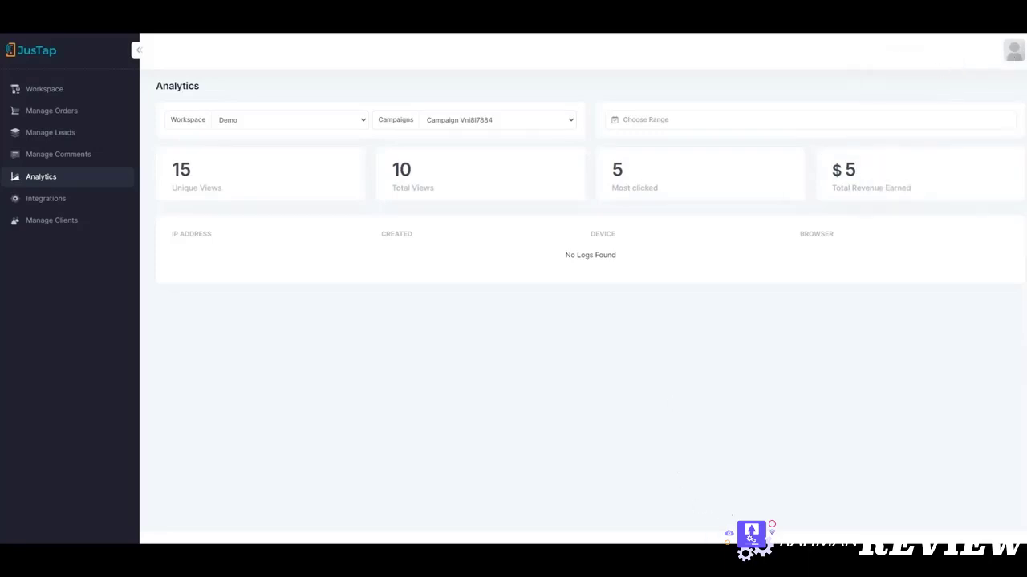